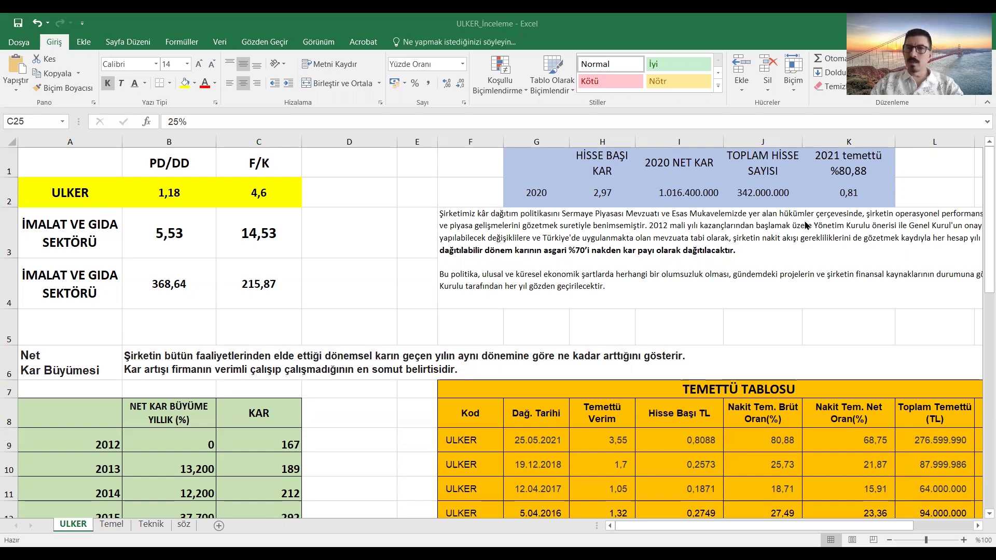
Review the dividend policy text, the 2020 profit-per-share summary and the dividend history table on the ULKER sheet.
click(753, 526)
drag(771, 528, 781, 531)
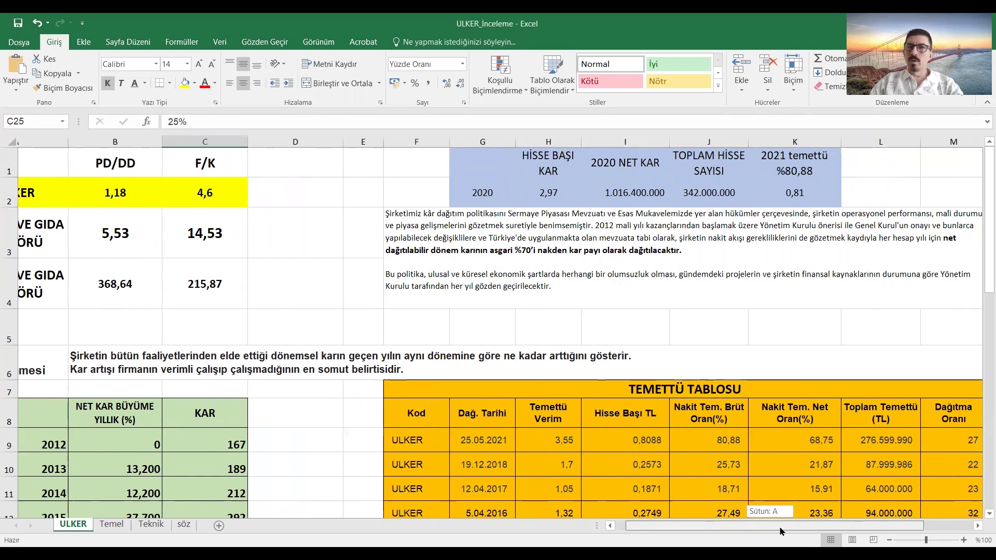
drag(781, 532, 781, 531)
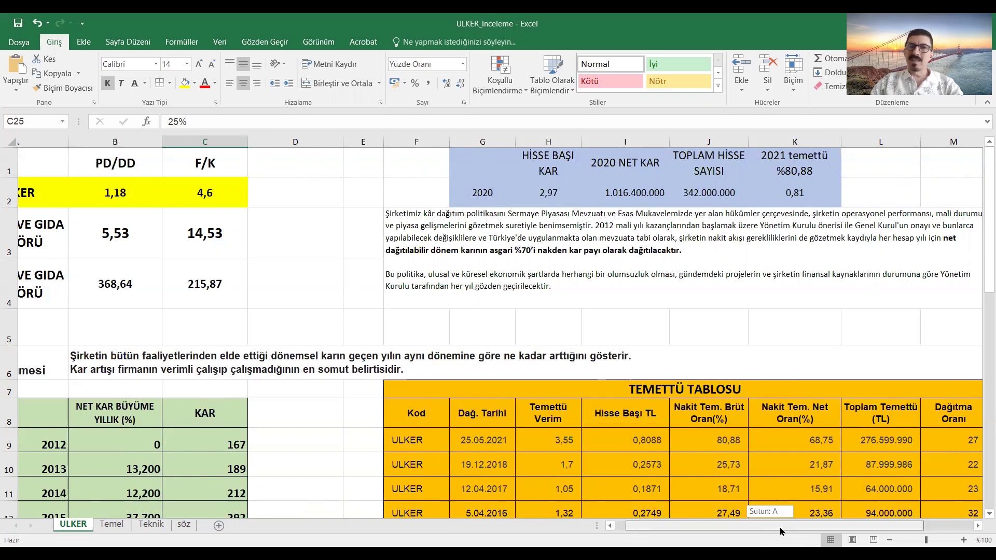
drag(782, 531, 783, 532)
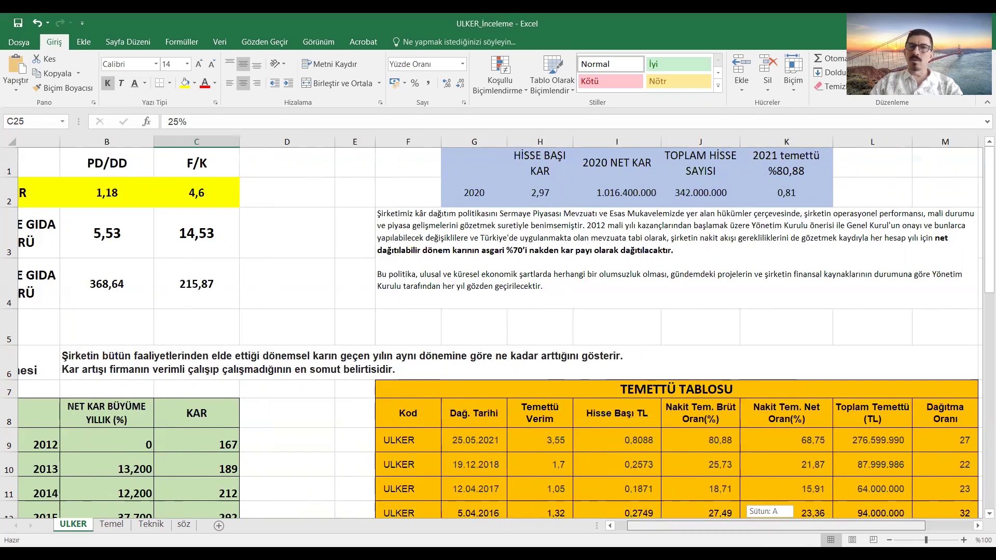
drag(783, 533, 767, 531)
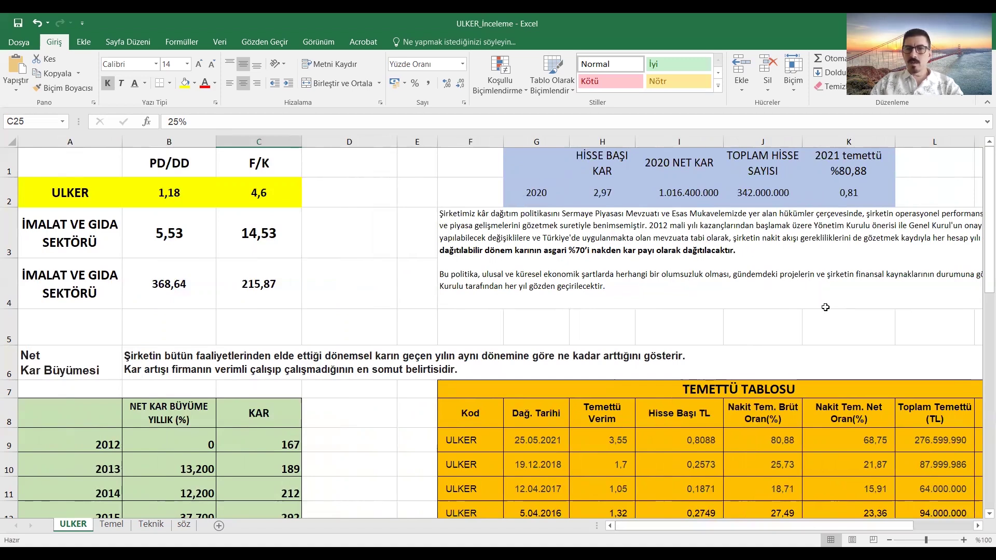
drag(982, 271, 983, 307)
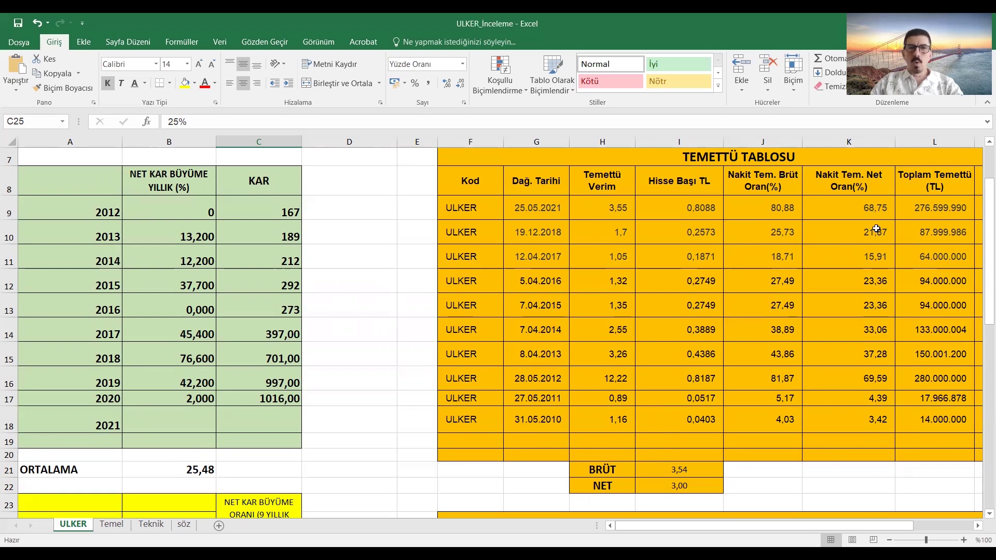
Examine the yearly net profit and growth figures from 2012 to 2020 and the formula behind their average.
scroll(982, 306, up, 2)
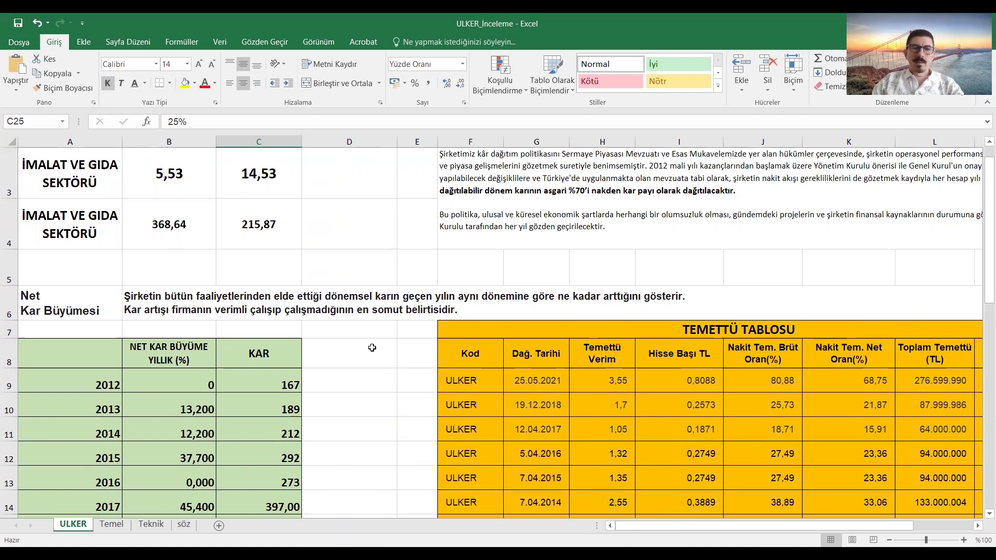
scroll(372, 348, down, 1)
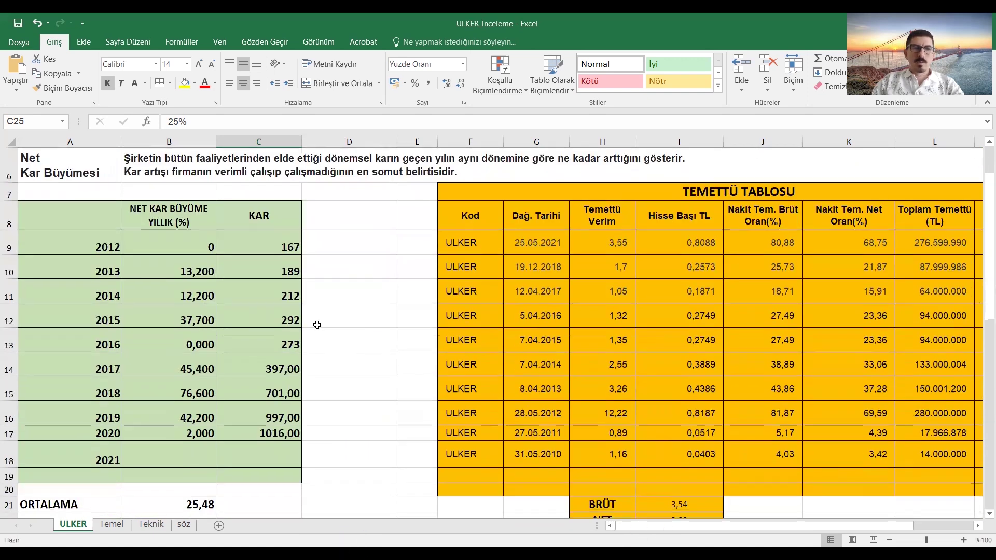
click(195, 247)
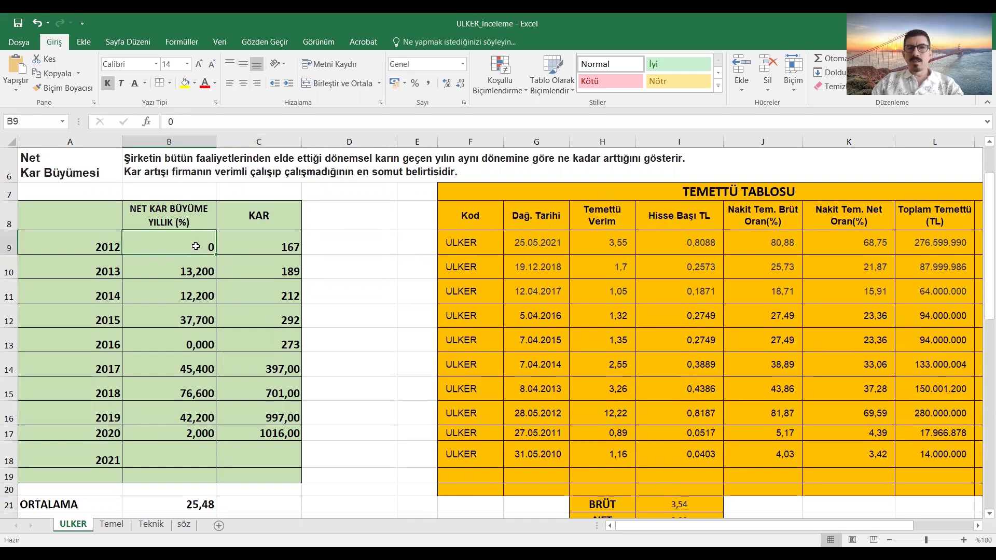
click(282, 247)
click(202, 240)
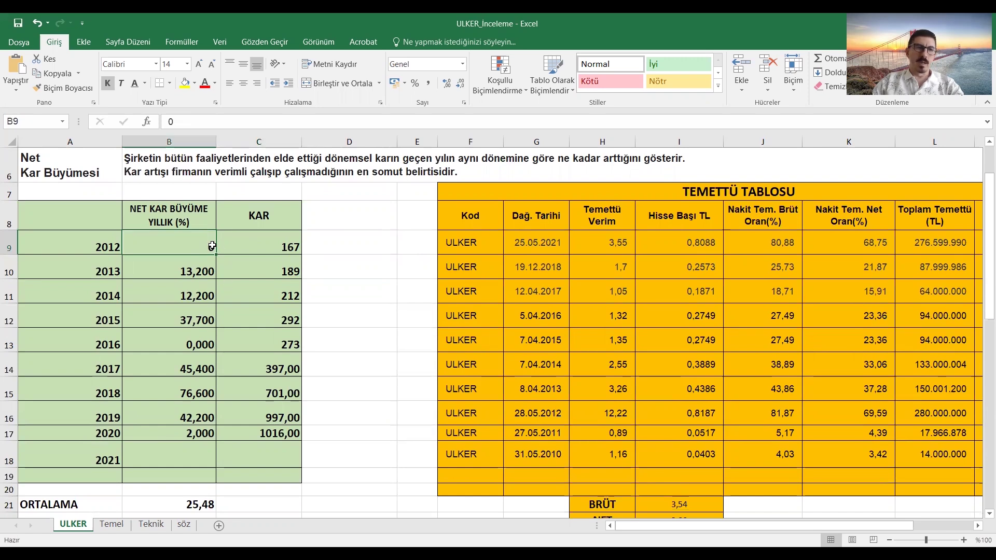
click(279, 275)
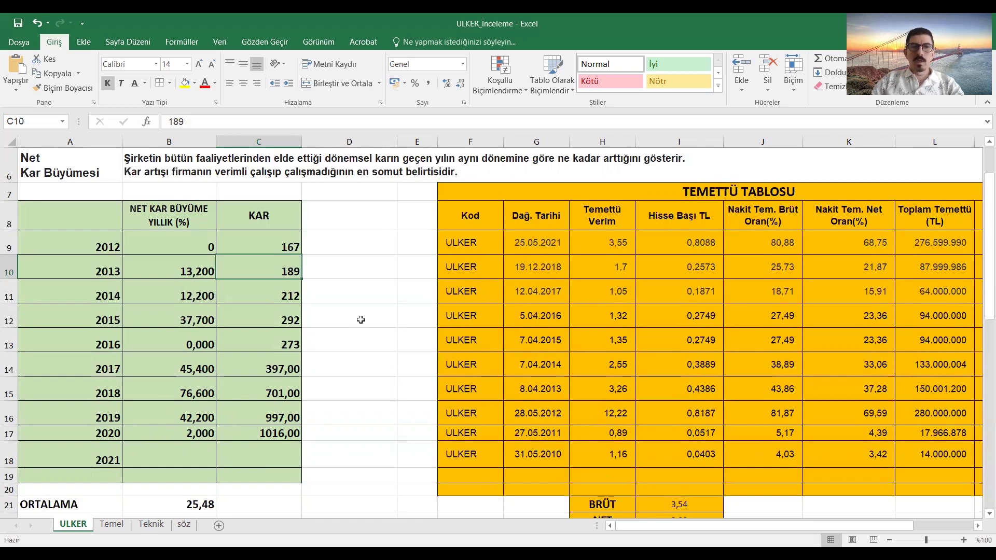
scroll(317, 307, down, 1)
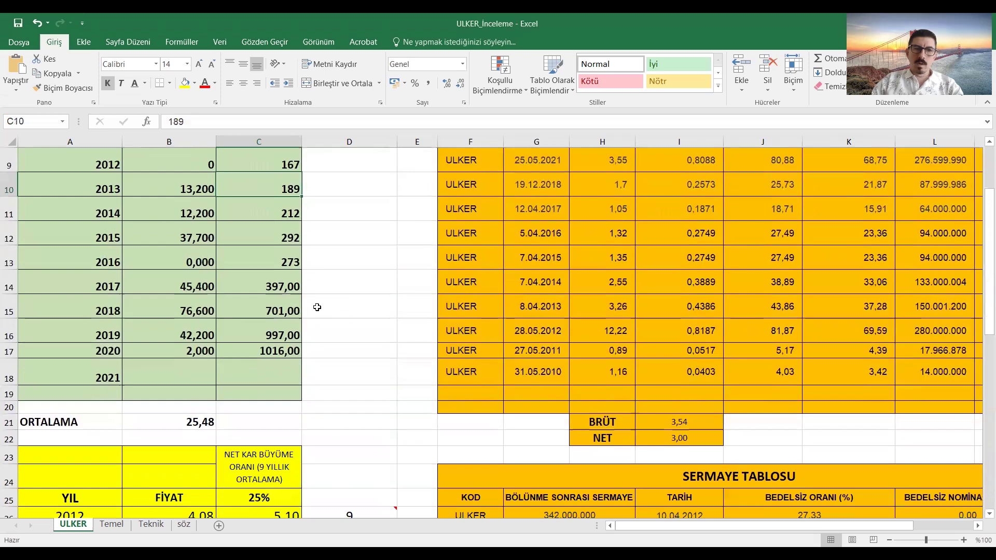
click(193, 423)
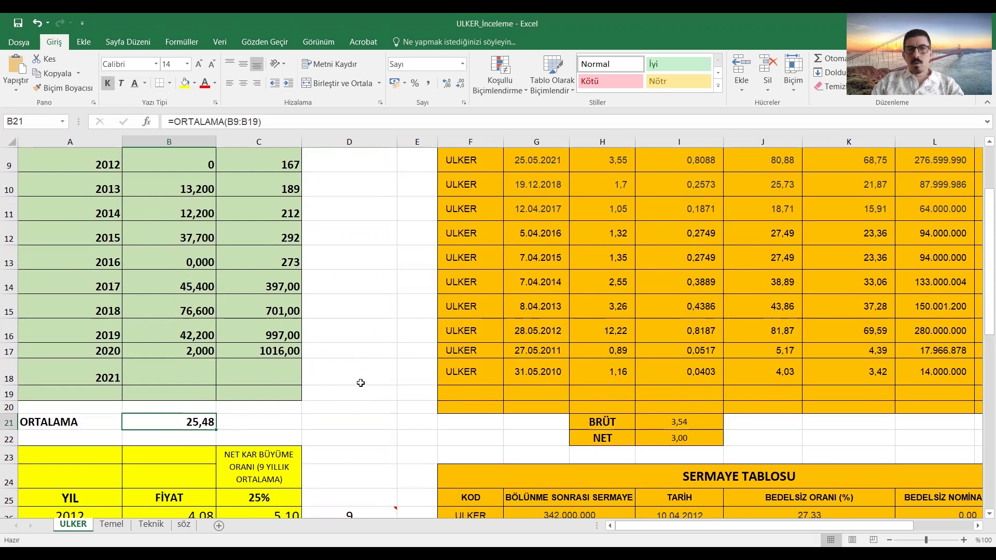
Examine the dividend history table down to its gross and net totals and check the net cell's formula.
scroll(467, 376, up, 1)
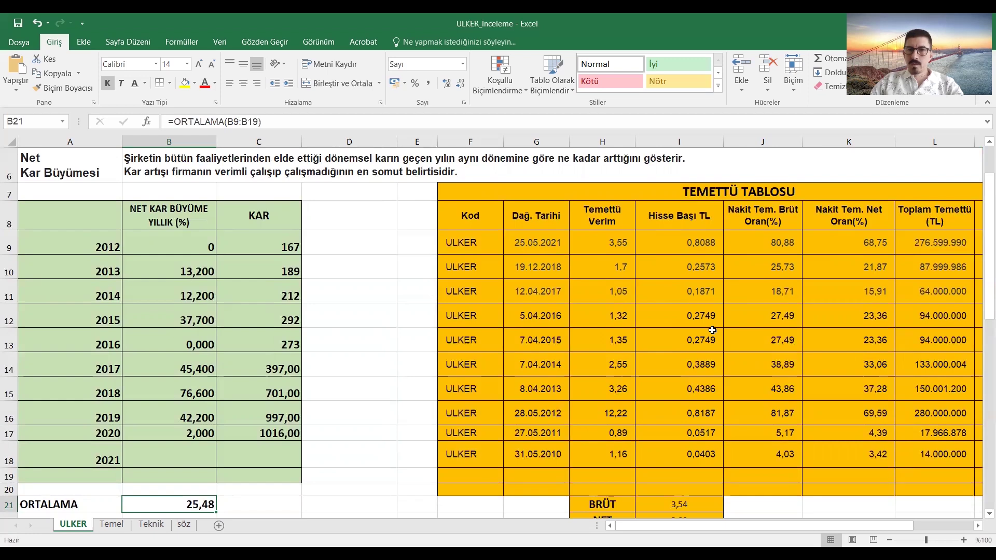
scroll(715, 338, down, 1)
scroll(714, 338, down, 1)
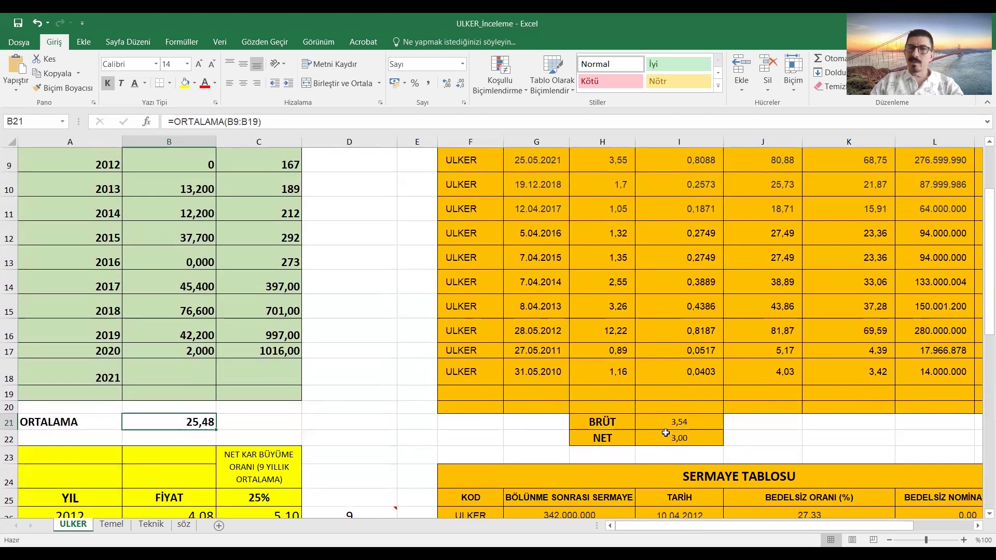
click(692, 439)
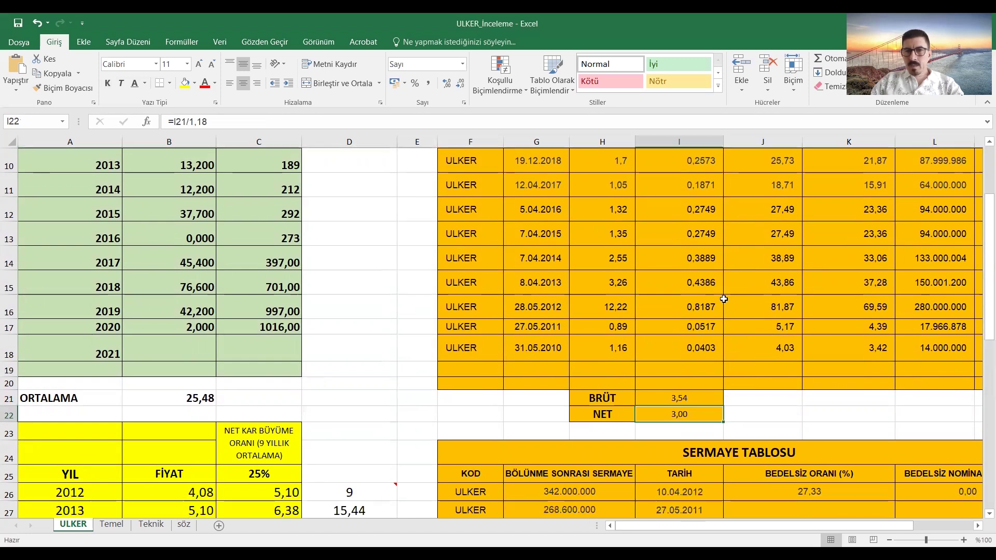
Compare the average net profit growth with the rate heading the yearly price table and check the 2012 starting price.
scroll(723, 300, down, 1)
scroll(772, 356, down, 1)
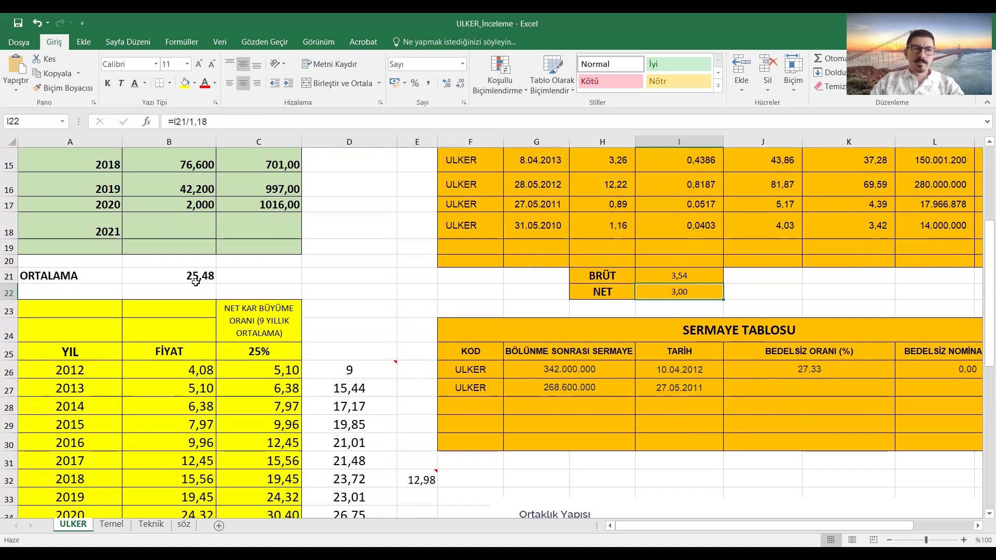
scroll(184, 264, up, 1)
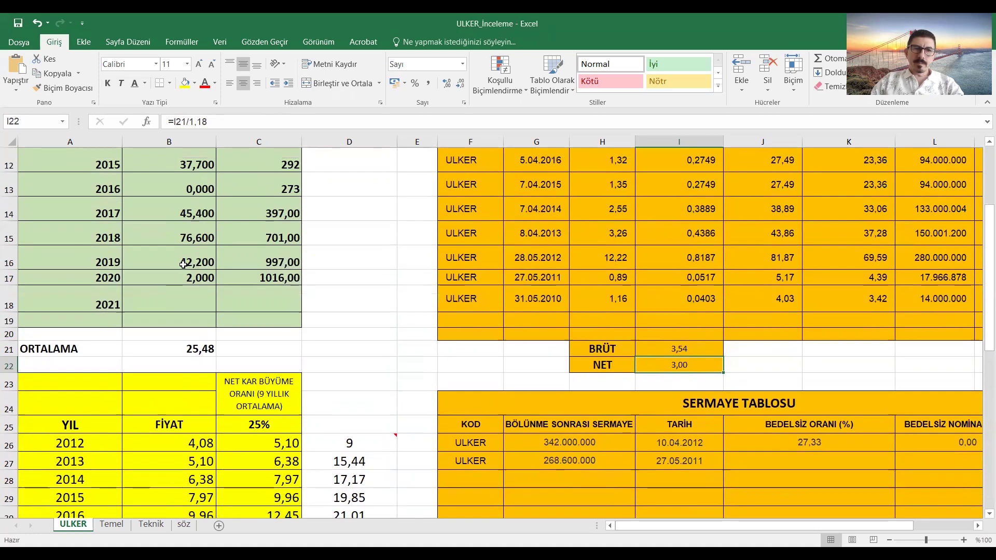
scroll(183, 264, down, 1)
click(192, 277)
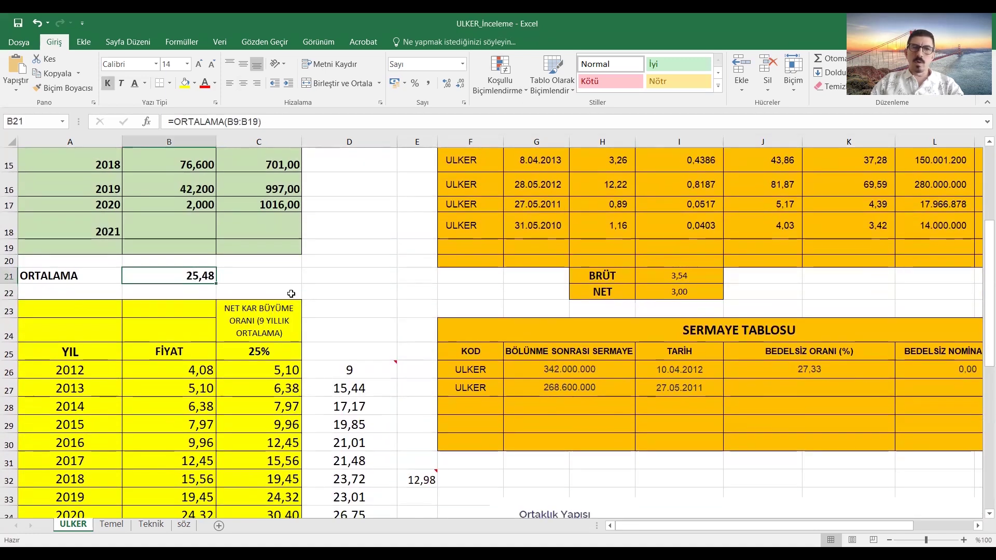
drag(46, 275, 192, 276)
click(266, 354)
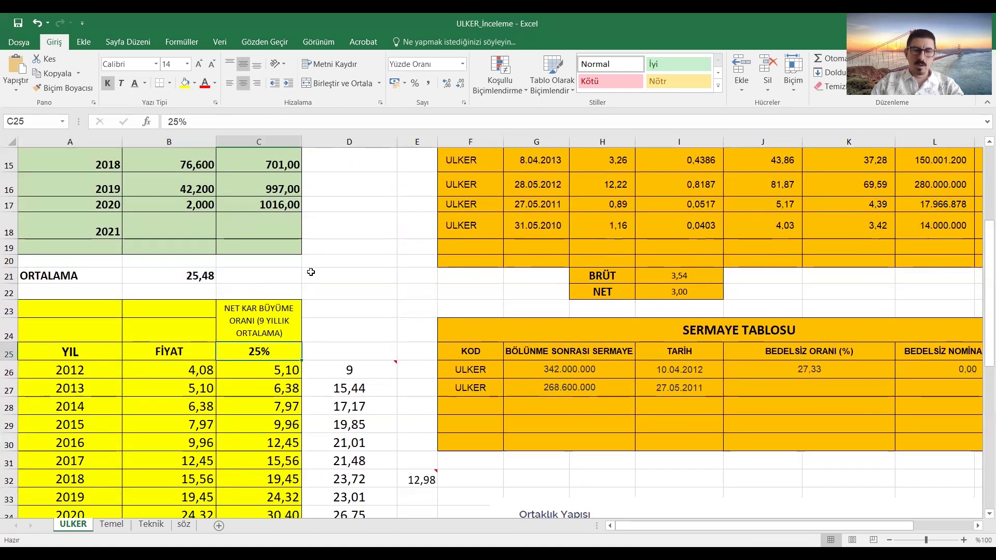
click(193, 370)
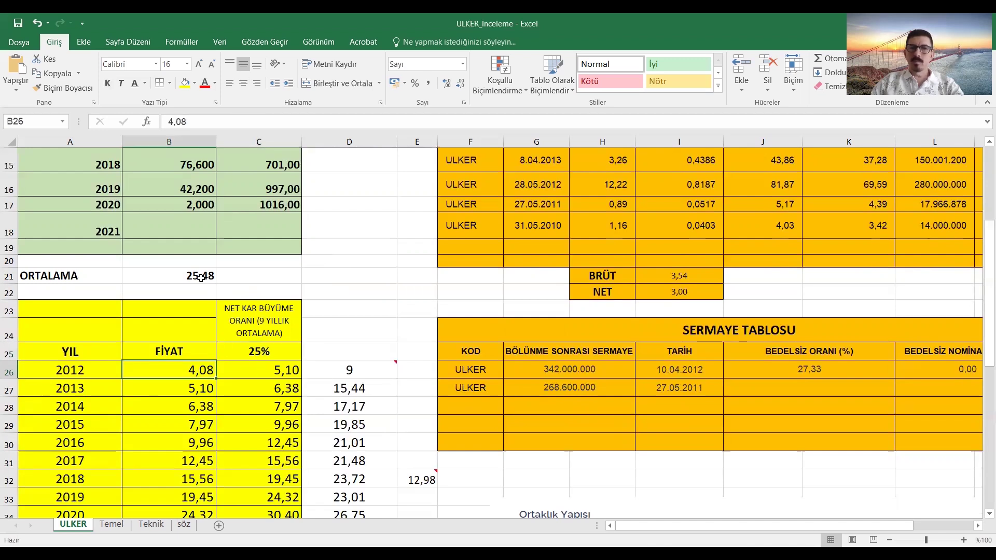
click(263, 351)
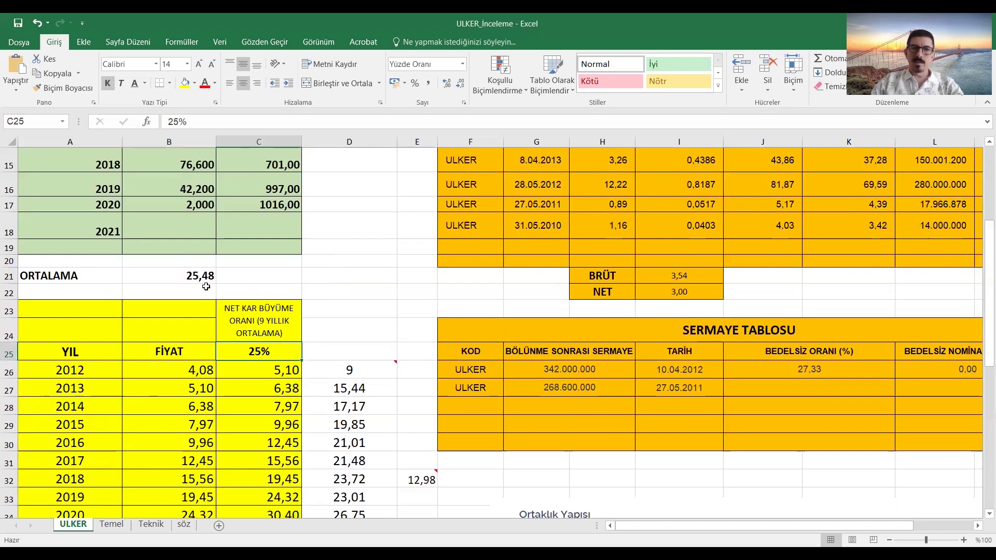
click(200, 276)
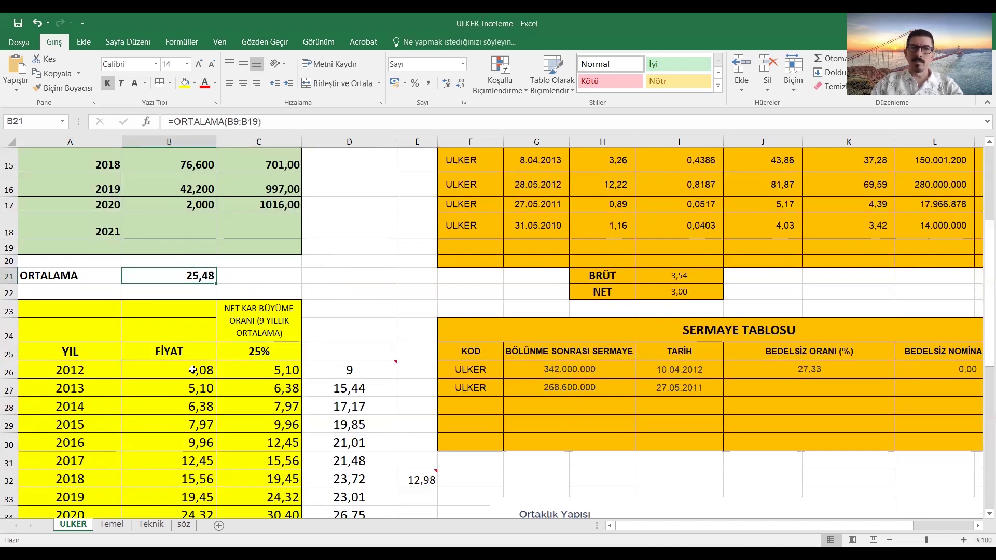
Inspect the growth formulas that project the 2012 and 2013 prices from the starting price and the growth rate.
click(272, 371)
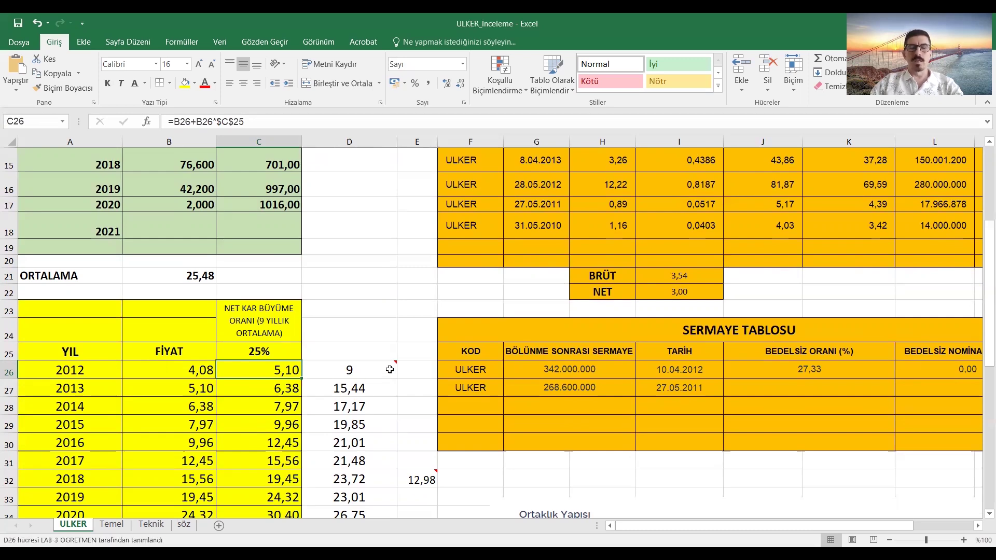
mouse_move(390, 370)
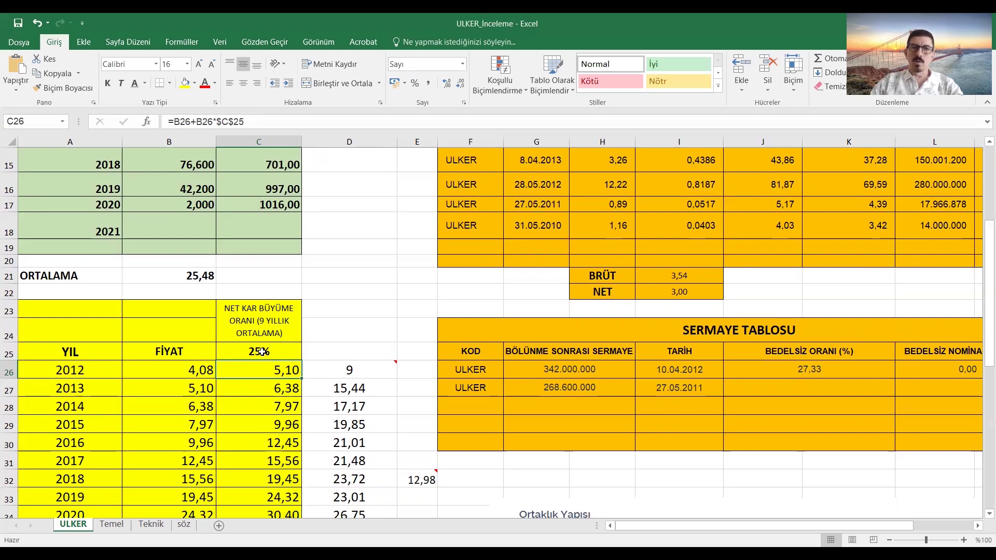
click(195, 370)
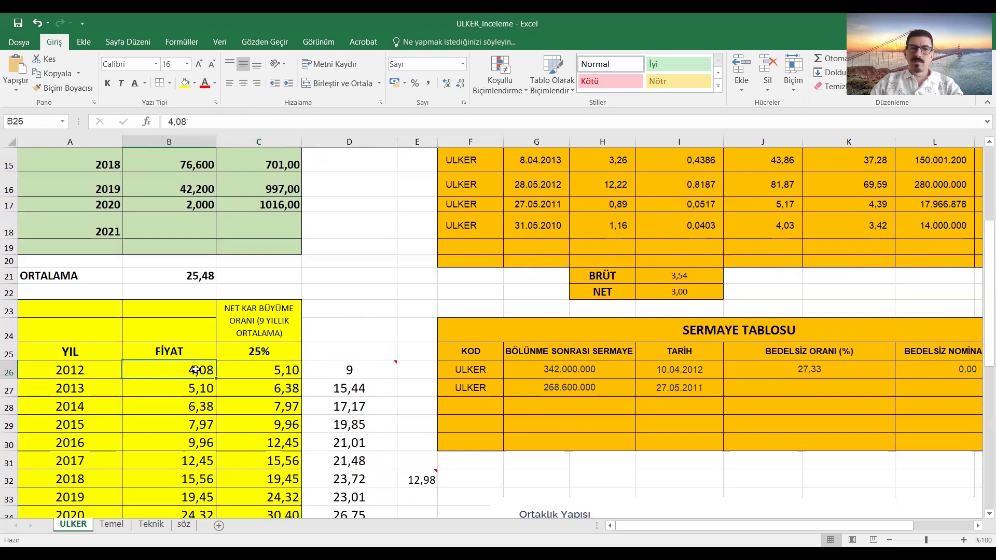
click(273, 369)
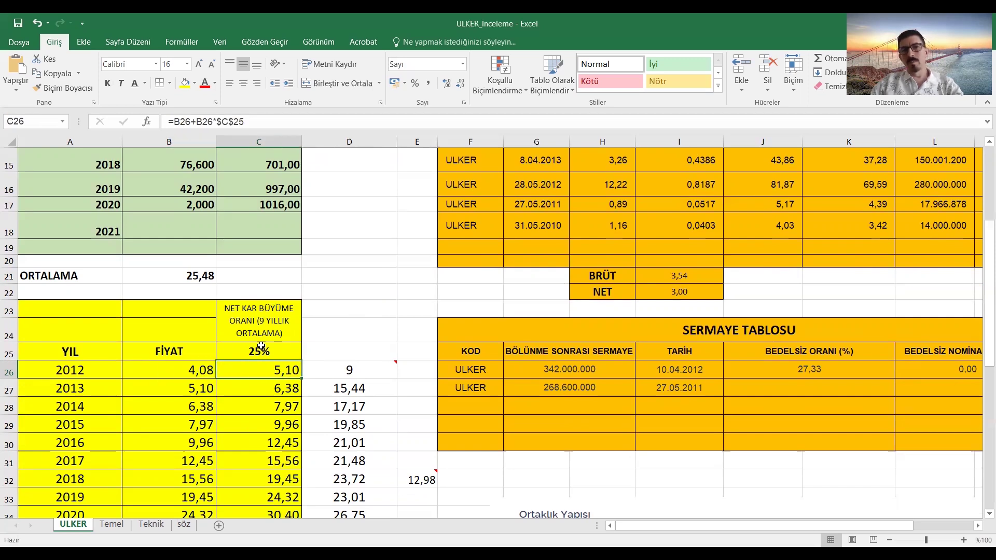
mouse_move(362, 370)
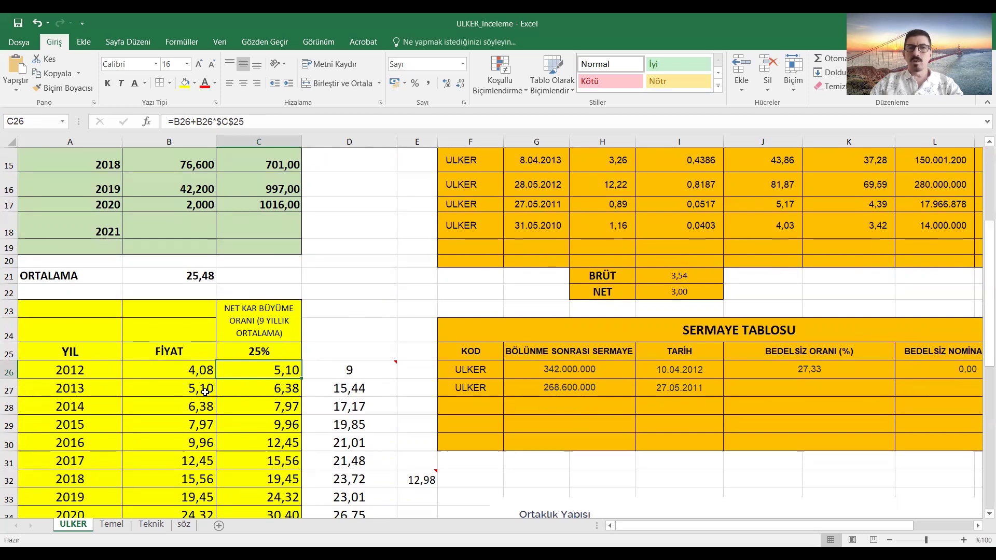
click(284, 390)
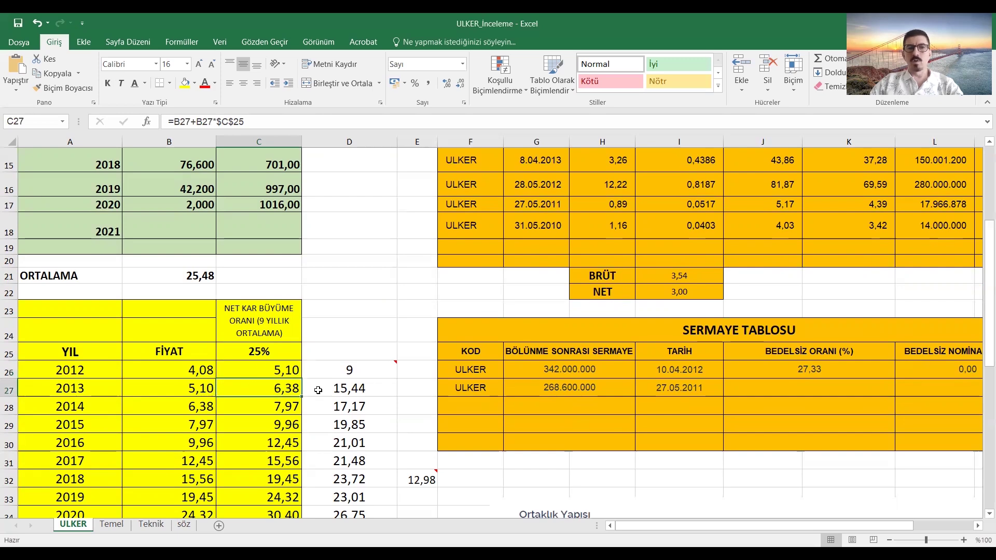
Compare the projected prices with the column D values for each year from 2013 to 2017.
click(374, 391)
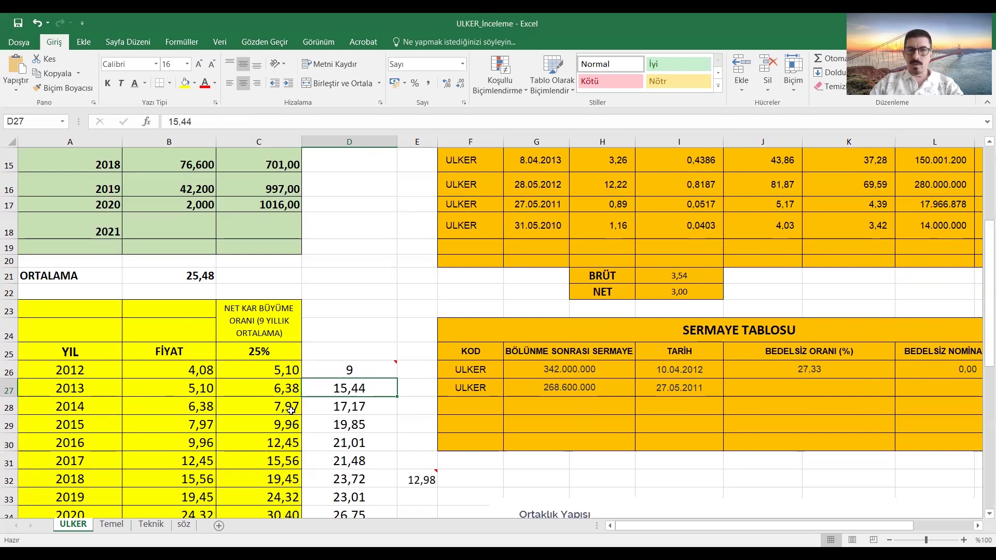
click(375, 408)
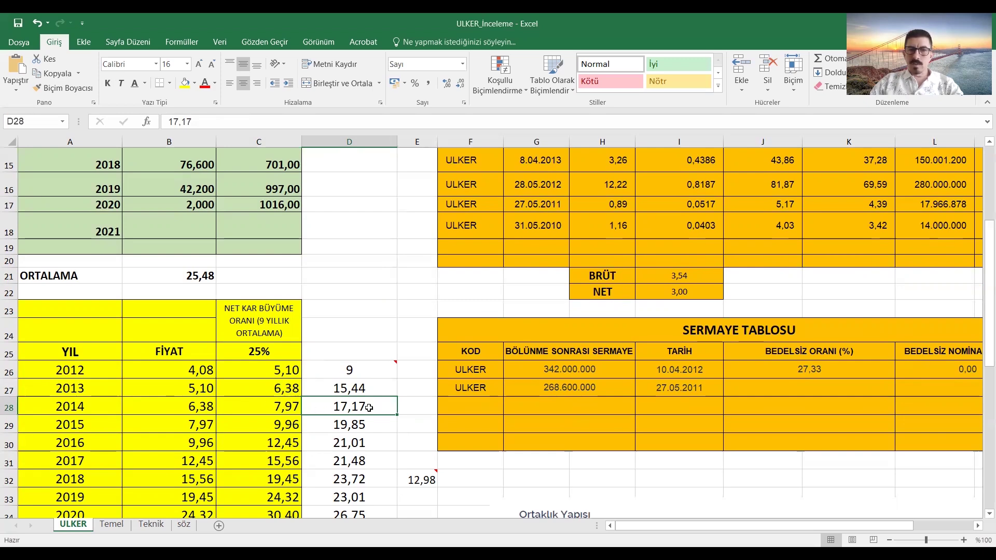
scroll(378, 383, down, 1)
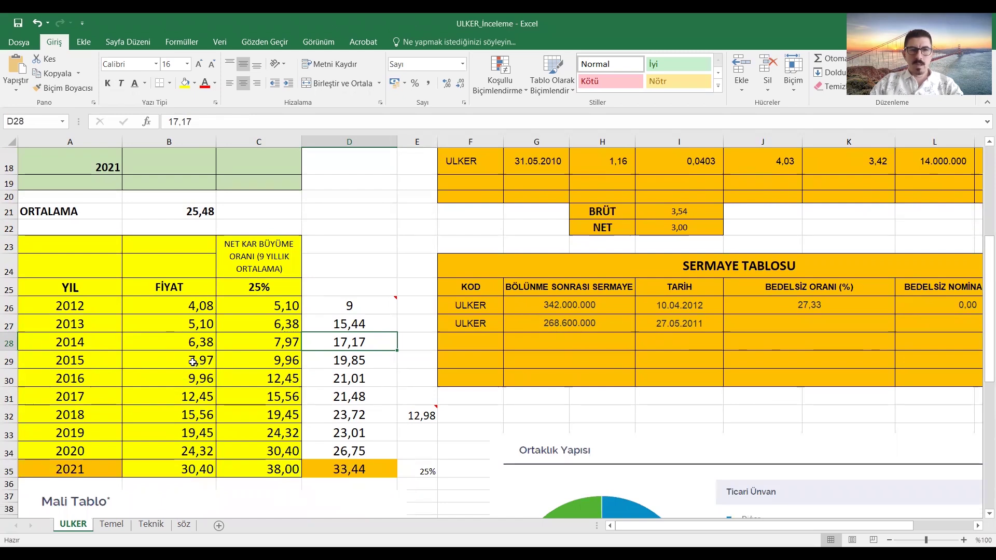
click(288, 359)
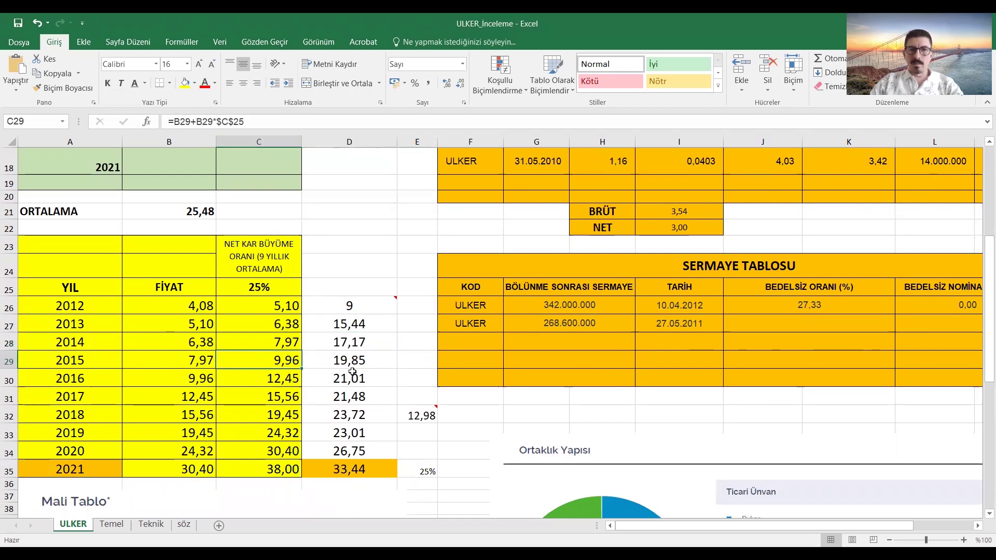
click(375, 362)
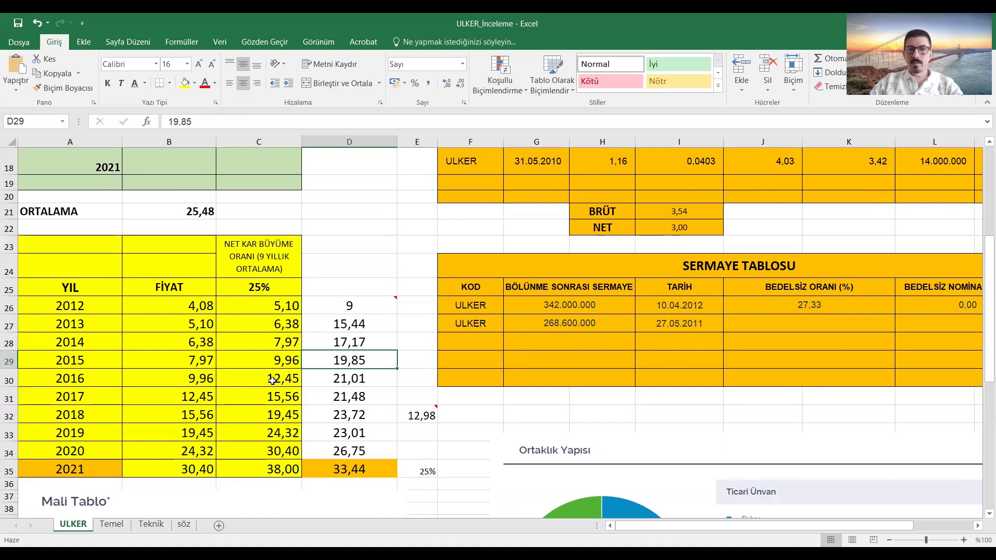
click(372, 379)
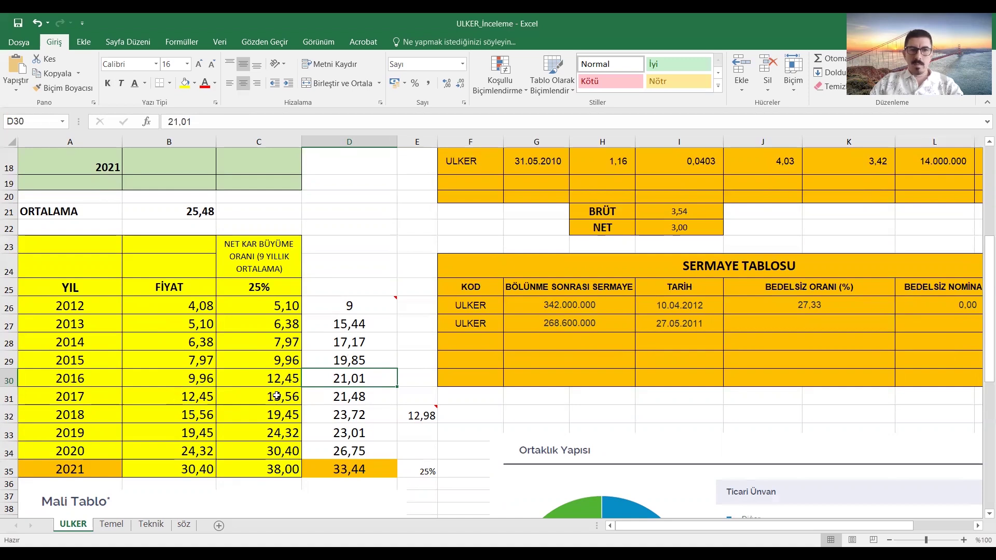
click(378, 400)
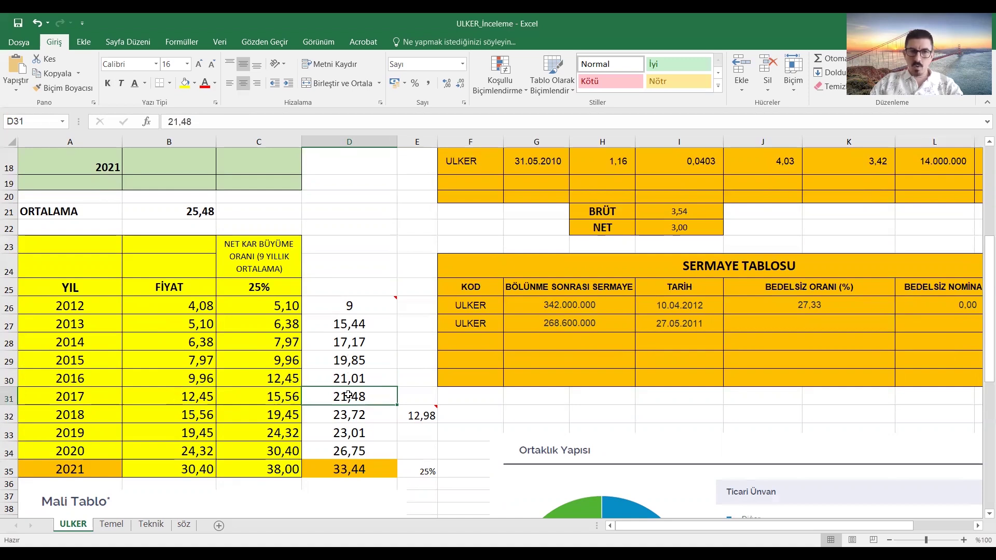
Compare the 2018 projected prices with that year's column D value and read the note on the column E figure.
click(197, 414)
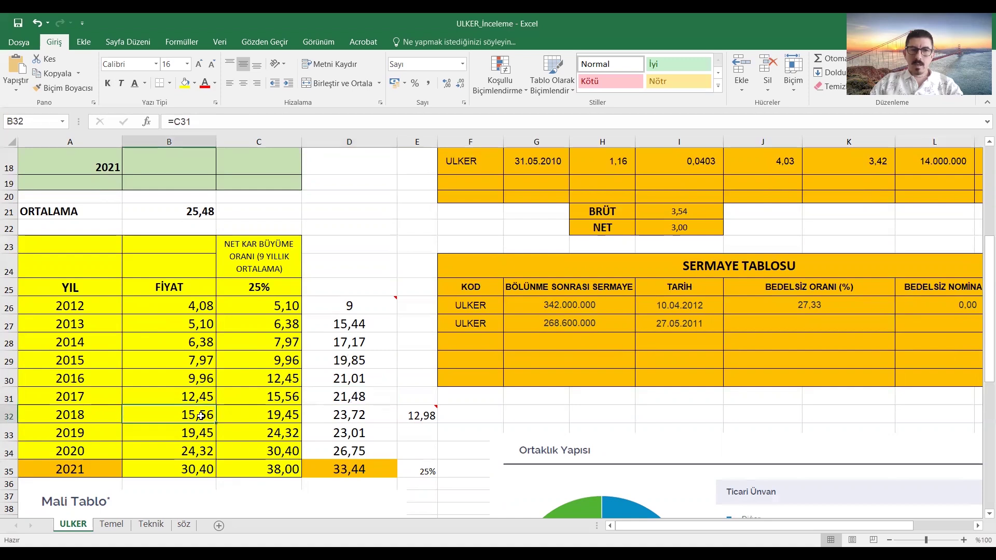
click(279, 416)
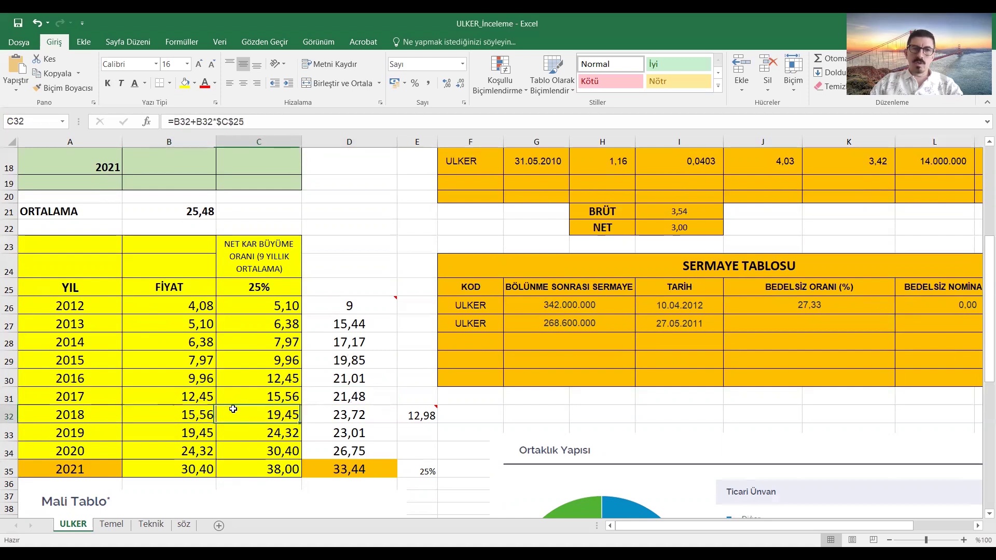
key(Left)
key(Right)
key(Left)
key(Right)
key(Left)
click(249, 415)
click(343, 415)
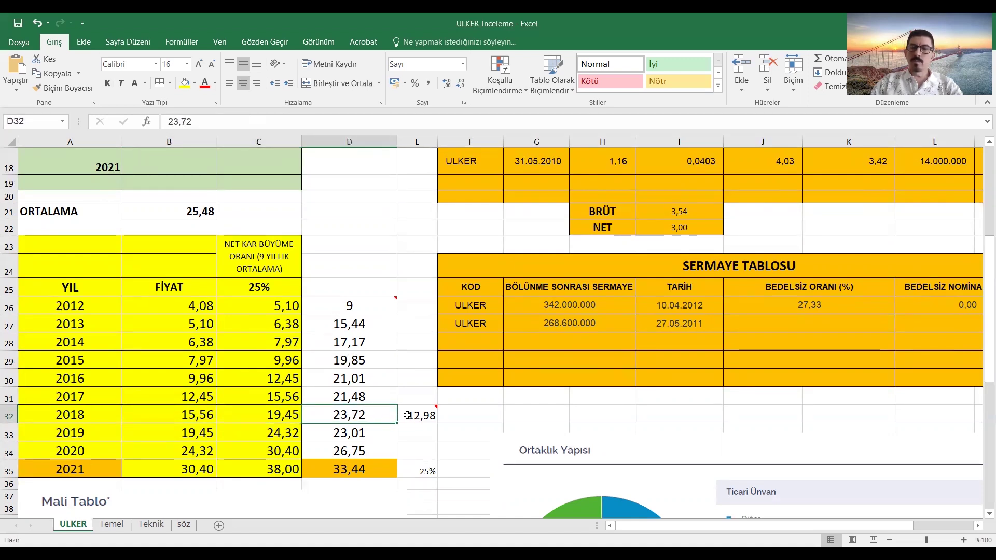
mouse_move(423, 416)
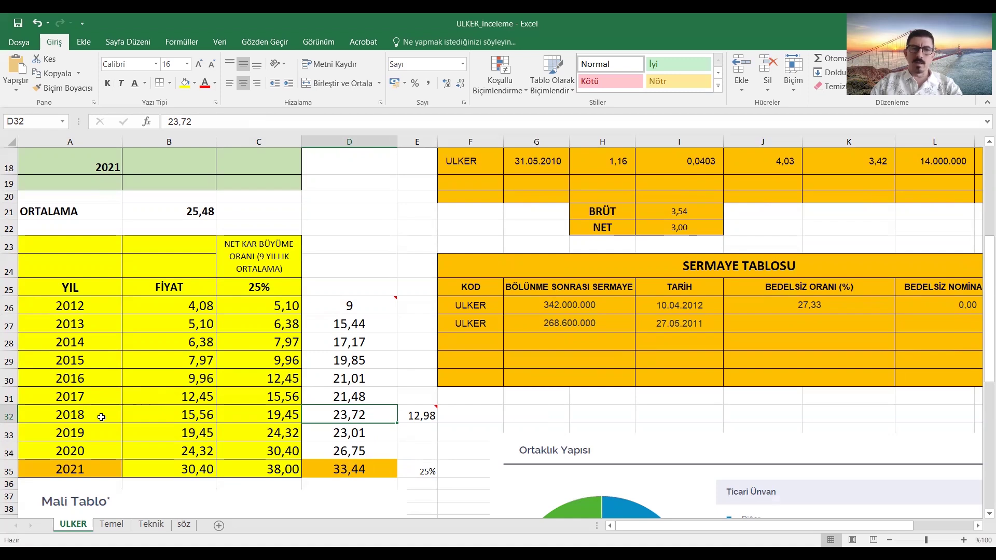
drag(110, 417, 402, 417)
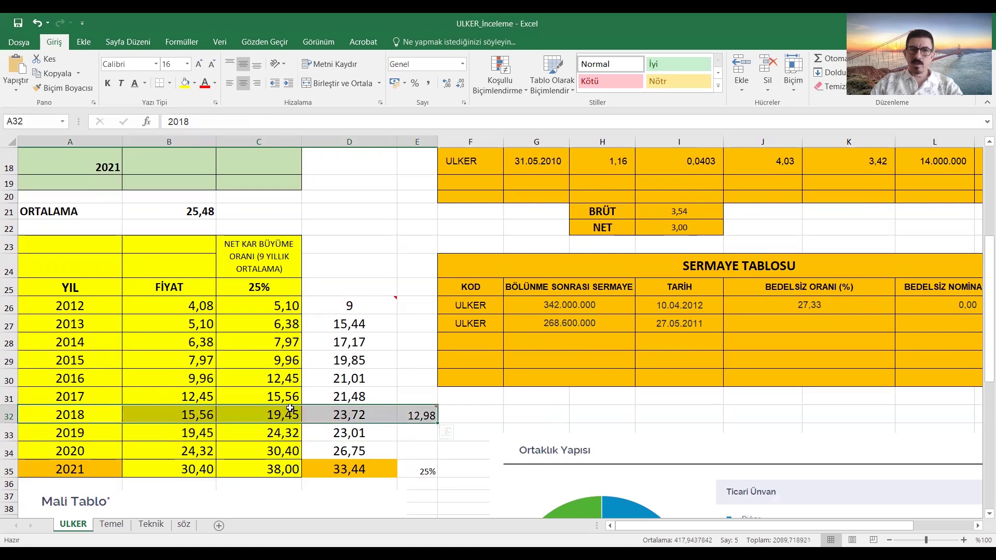
mouse_move(421, 414)
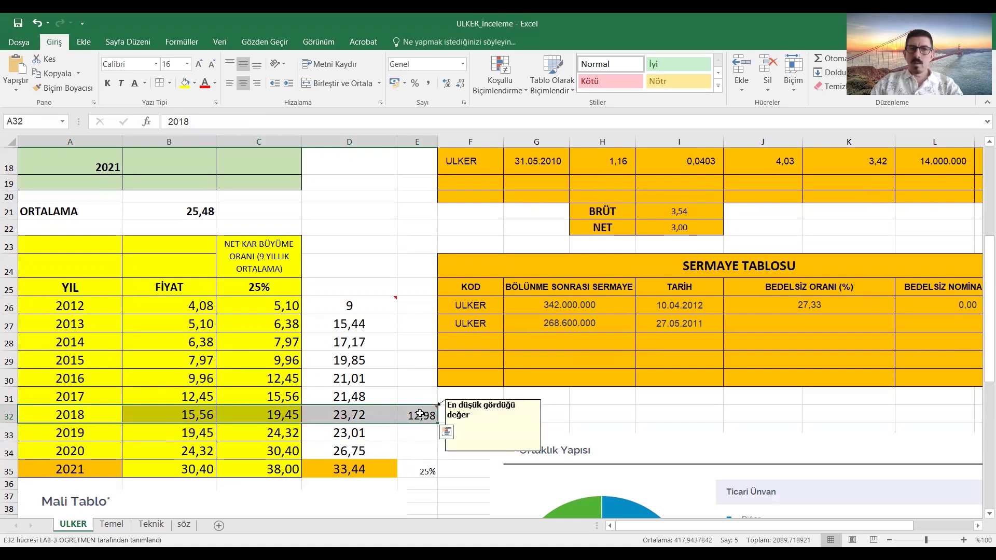
Compare the 2019 projected prices with the 2019 column D value and with the 2018 figures in columns D and E.
click(84, 434)
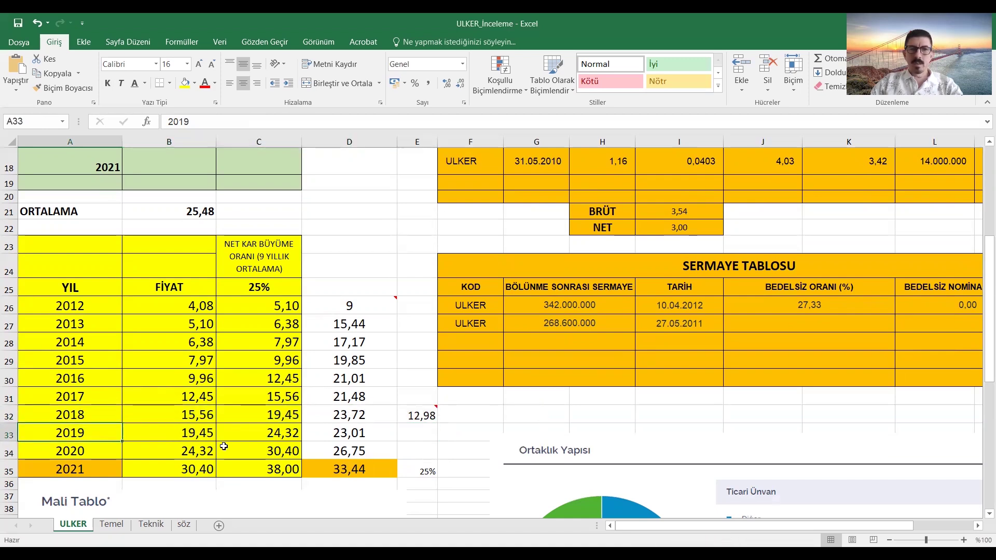
click(294, 414)
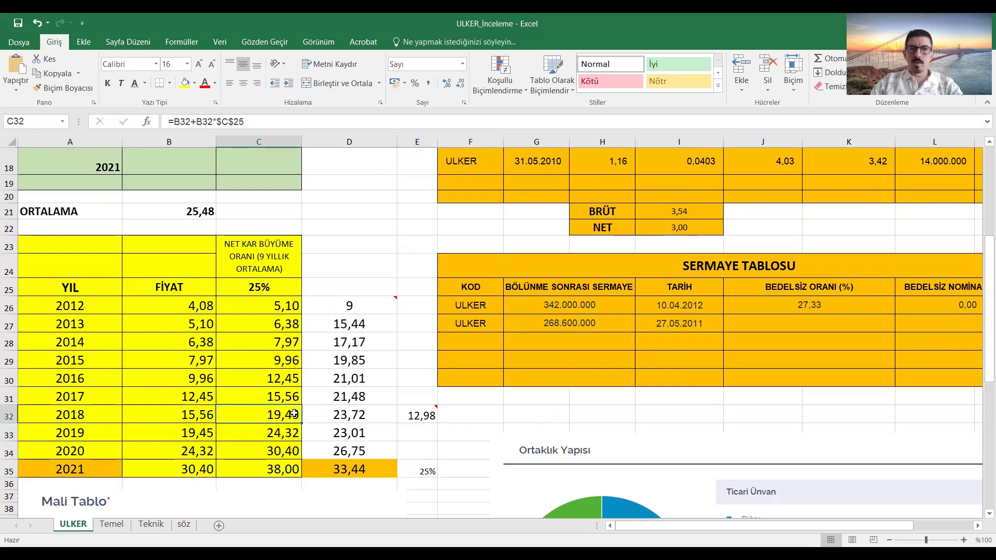
click(197, 436)
click(249, 433)
drag(200, 434, 258, 432)
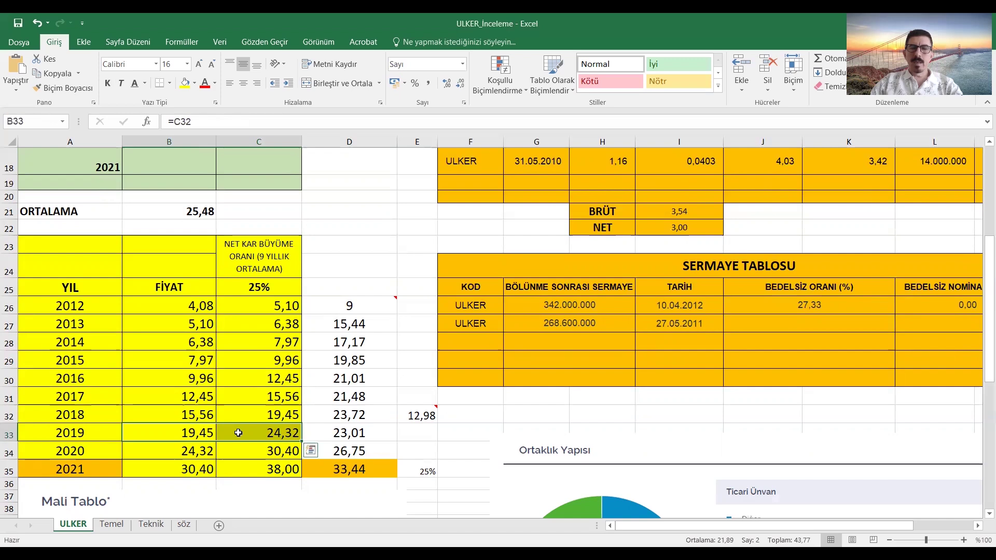
click(366, 435)
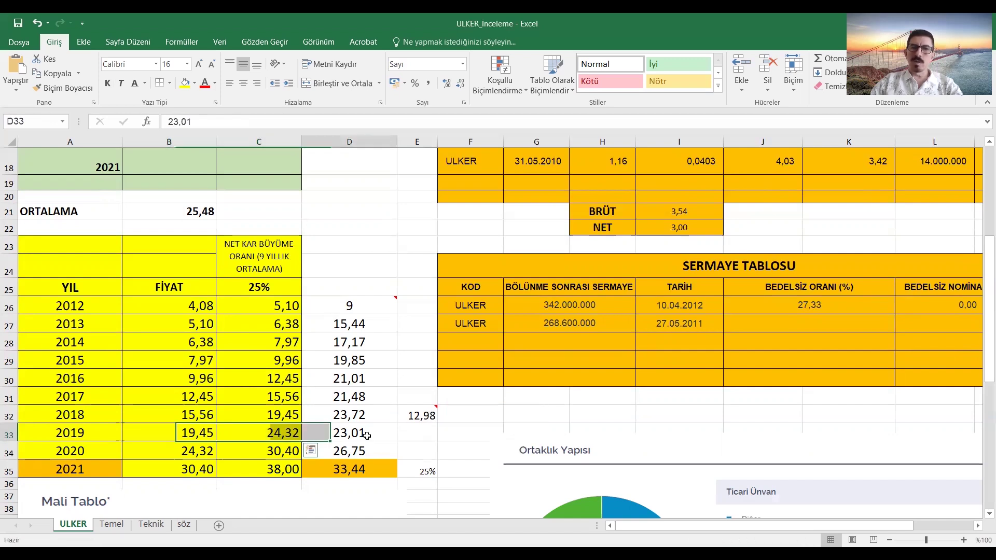
click(348, 417)
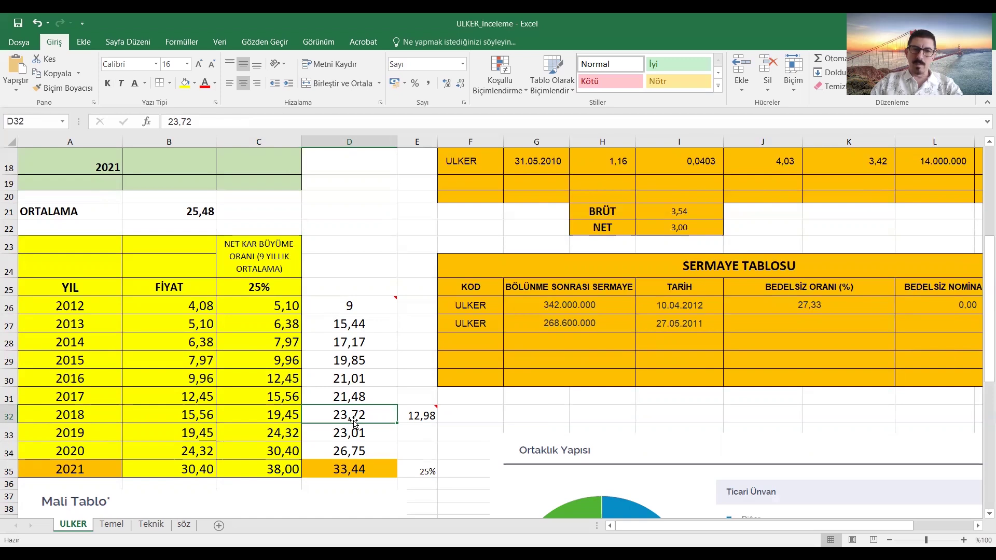
drag(201, 435, 266, 436)
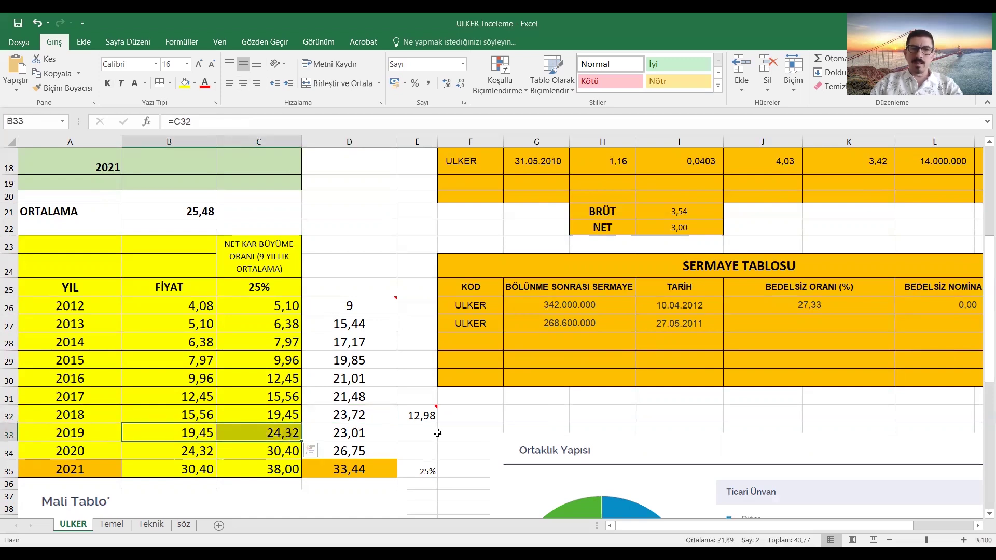
click(425, 416)
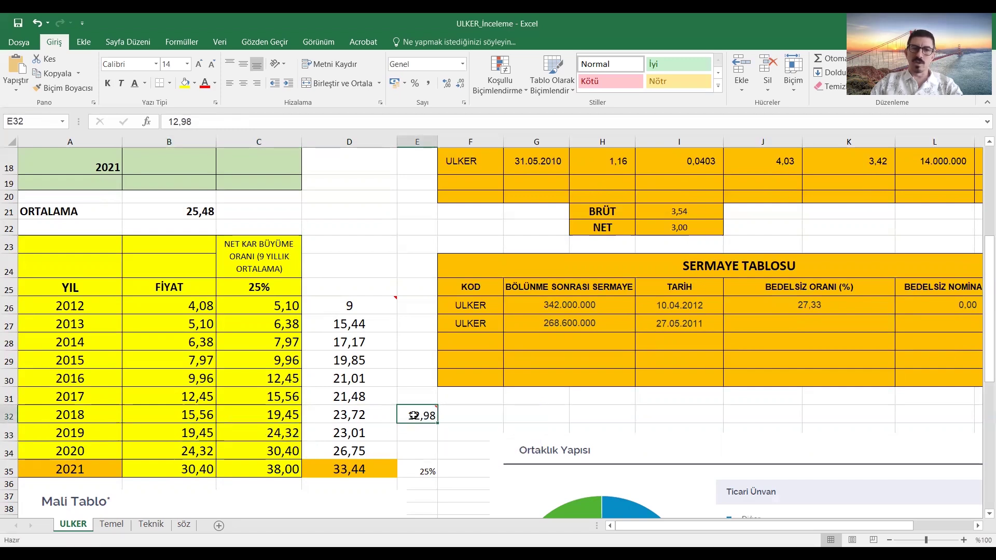
click(370, 434)
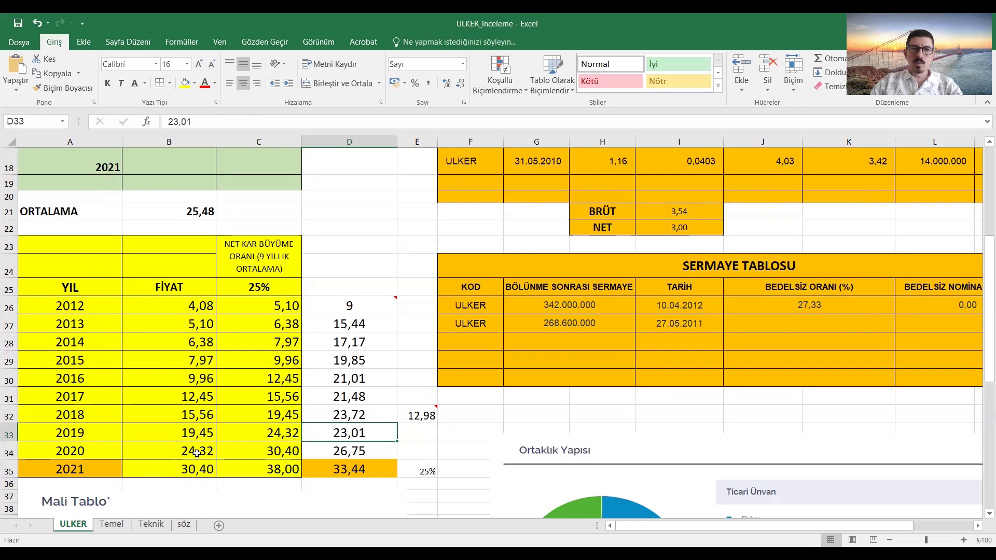
Check the 2020 starting and projected prices against that year's column D value.
click(197, 453)
click(274, 452)
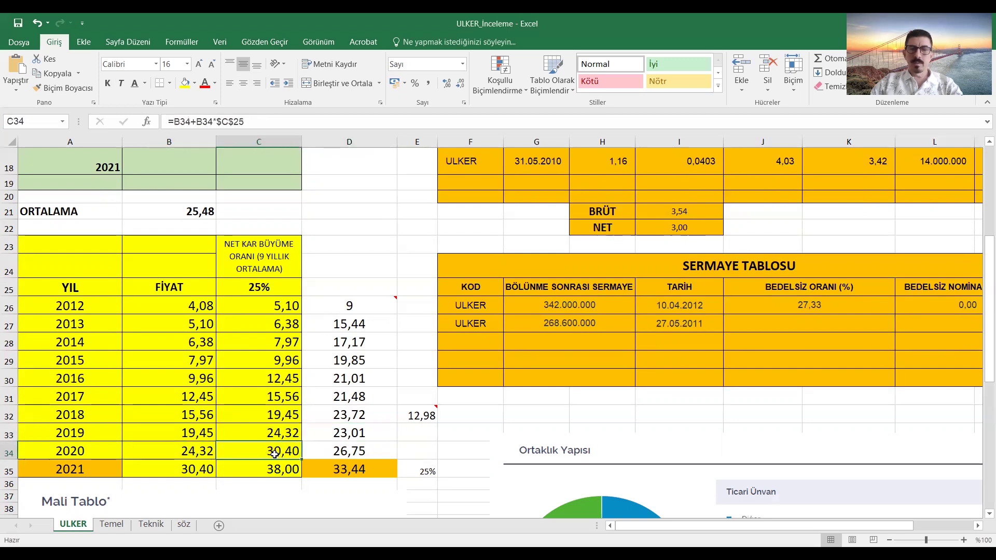
click(201, 451)
click(253, 449)
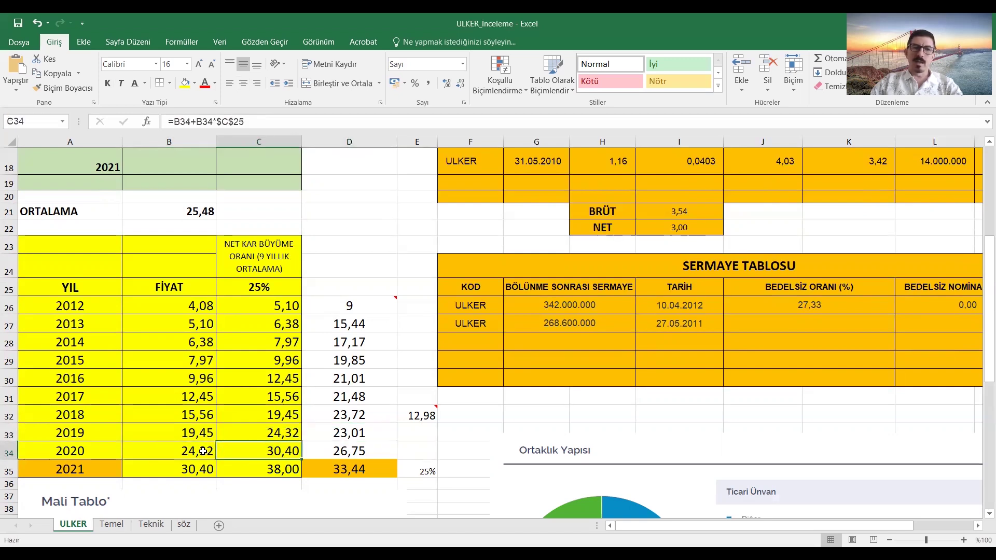
drag(203, 451, 275, 450)
click(371, 455)
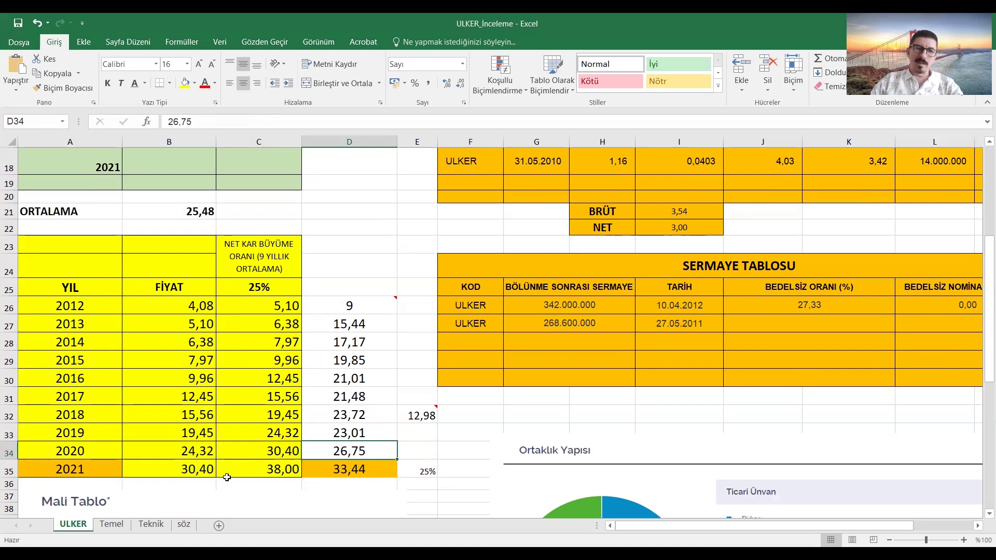
Examine the 2021 starting and projected prices and the growth formula behind the projection.
click(185, 470)
drag(281, 470, 199, 468)
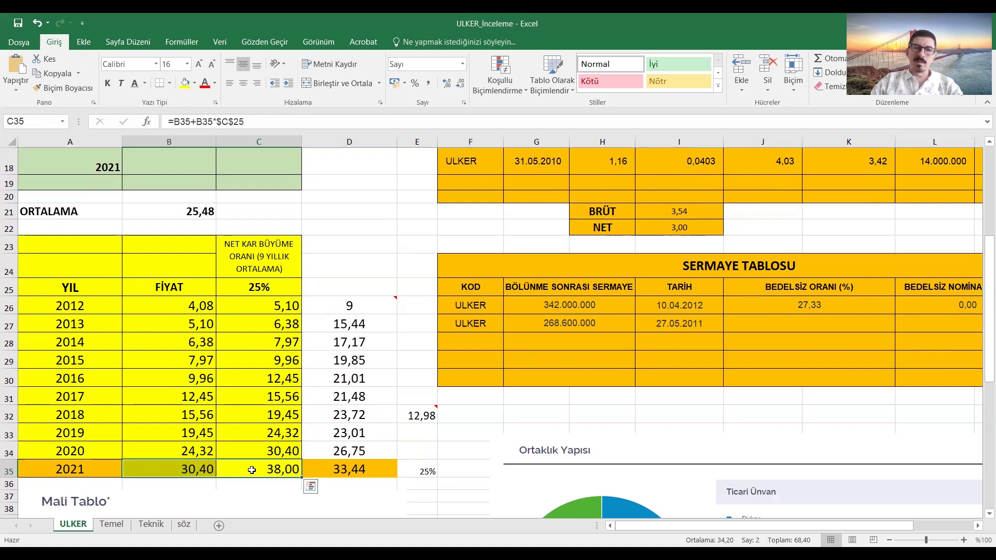
click(281, 472)
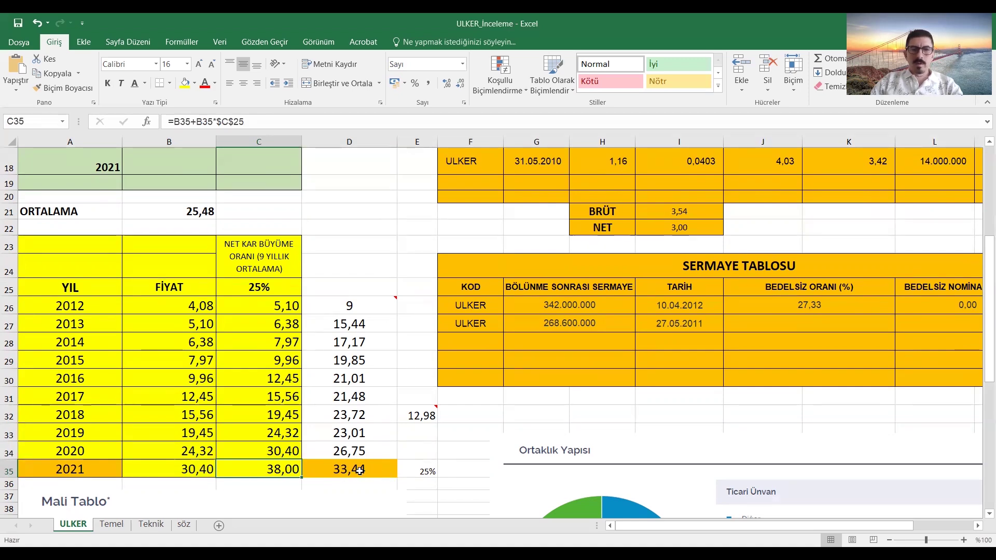
Inspect how the 2021 column D value is calculated from the 2020 one, and review the 2018 and 2021 rows.
click(372, 453)
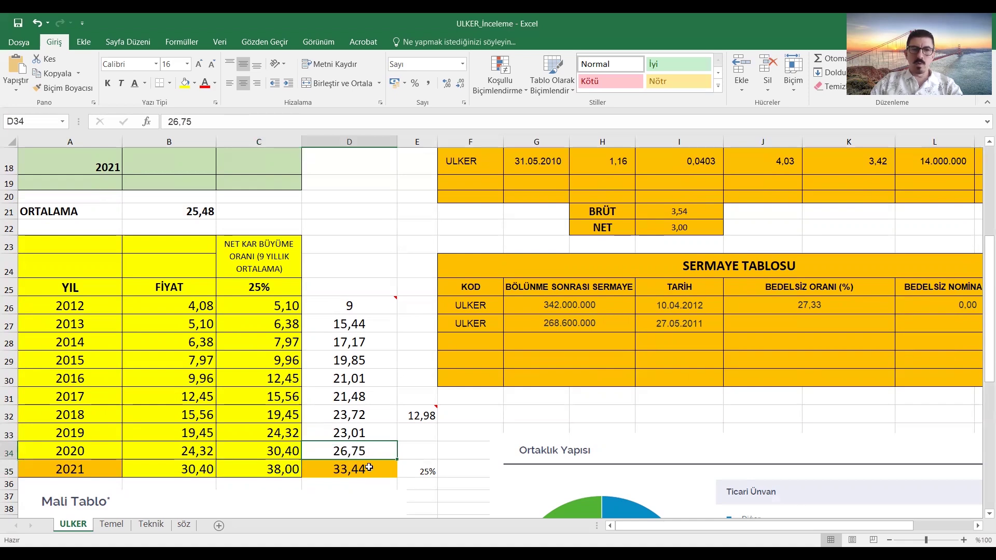
click(346, 470)
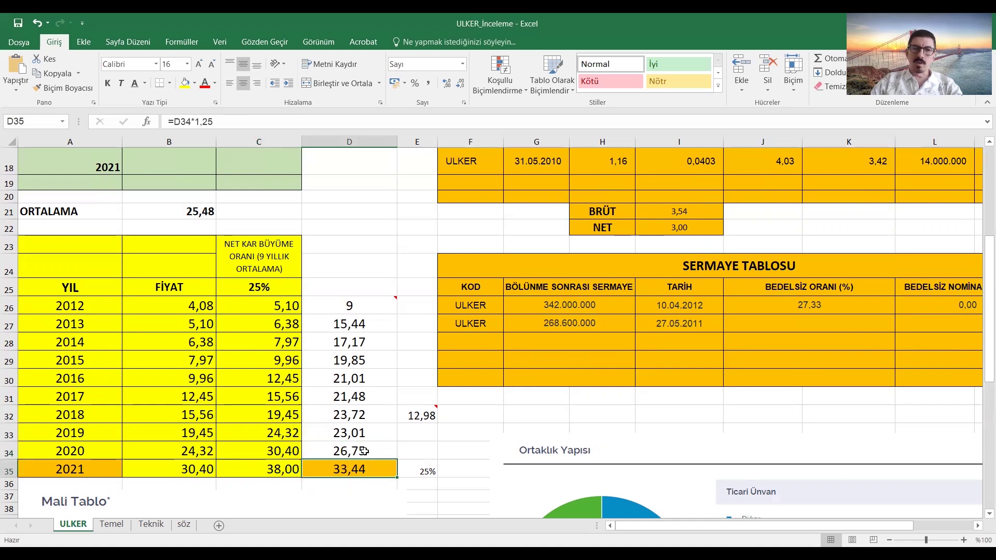
click(351, 455)
click(357, 463)
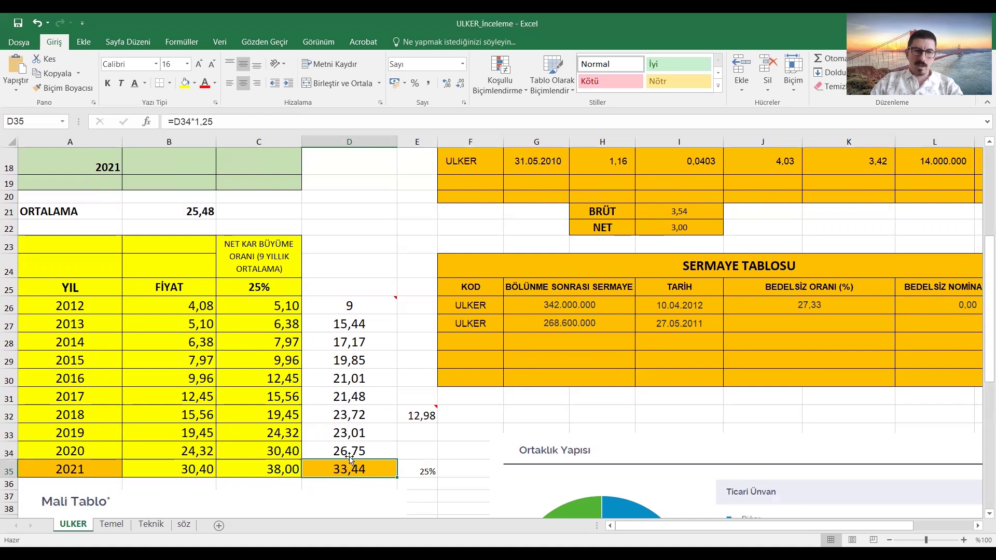
click(351, 452)
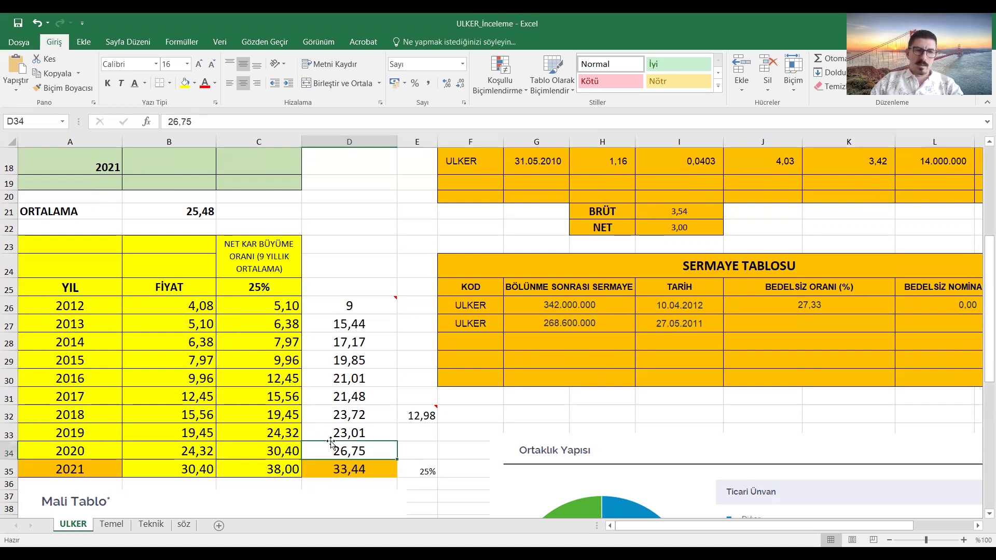
drag(199, 415, 422, 417)
drag(193, 470, 346, 467)
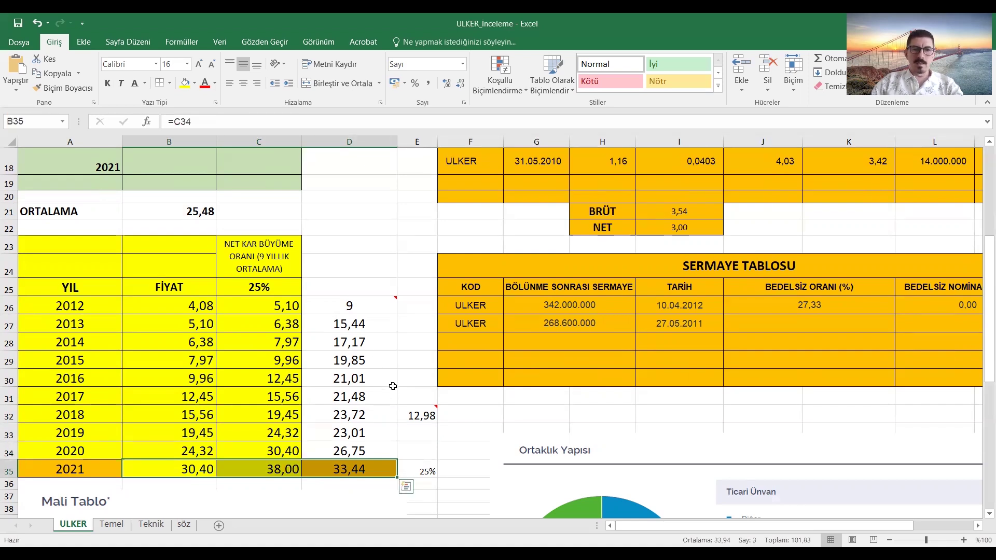
Examine the Mali Tablo figures for 2021/3 and 2012/12 and the shareholder percentages in the Ortaklık Yapısı chart.
scroll(387, 332, down, 3)
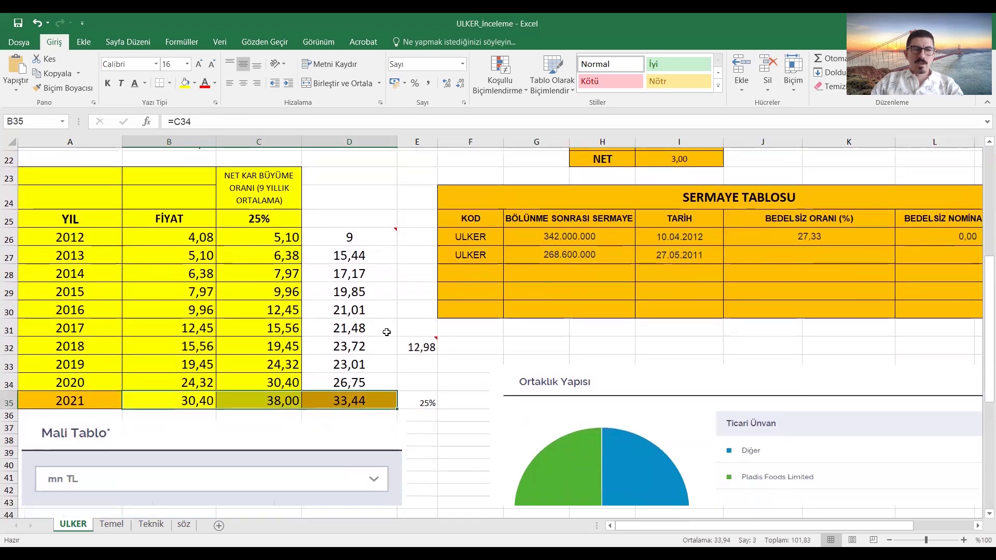
scroll(386, 335, down, 1)
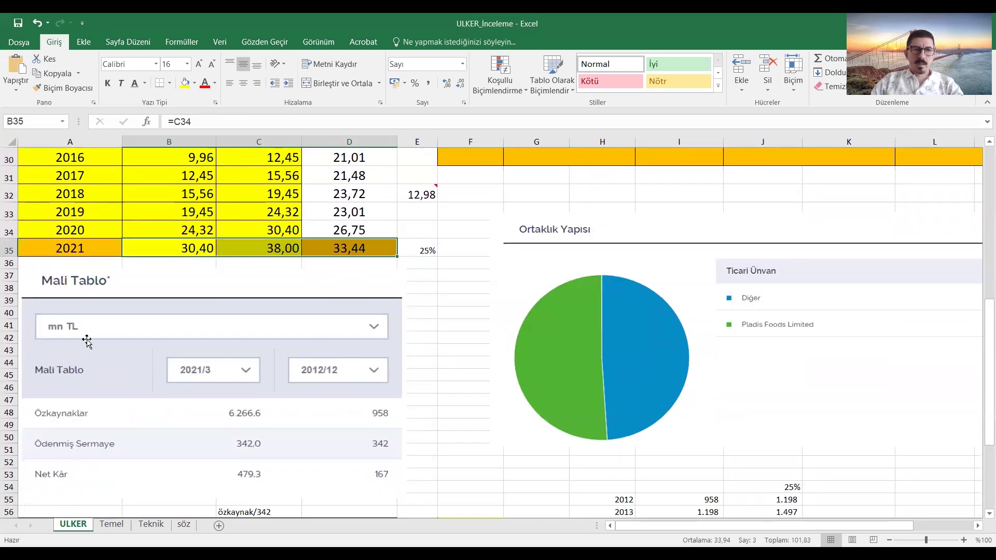
scroll(436, 372, down, 1)
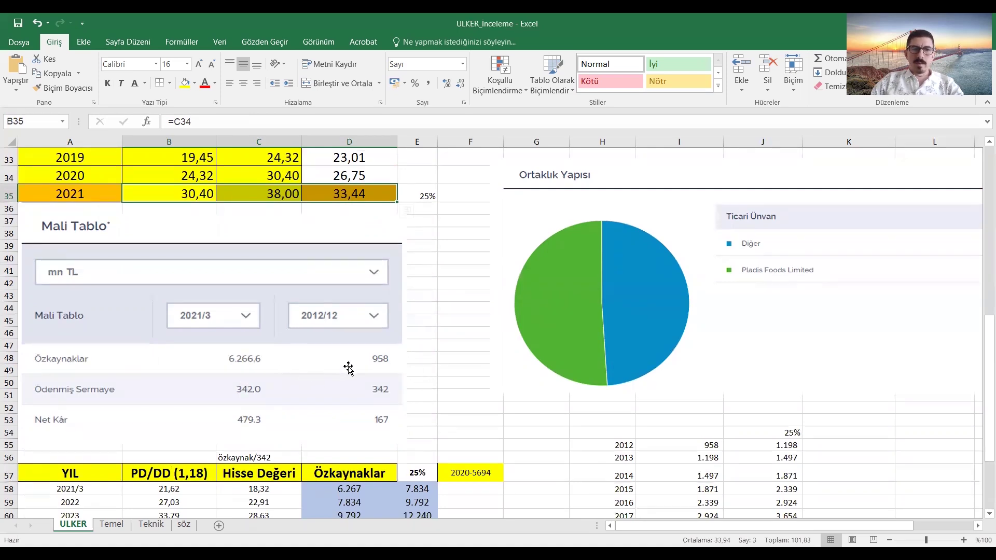
scroll(381, 361, up, 5)
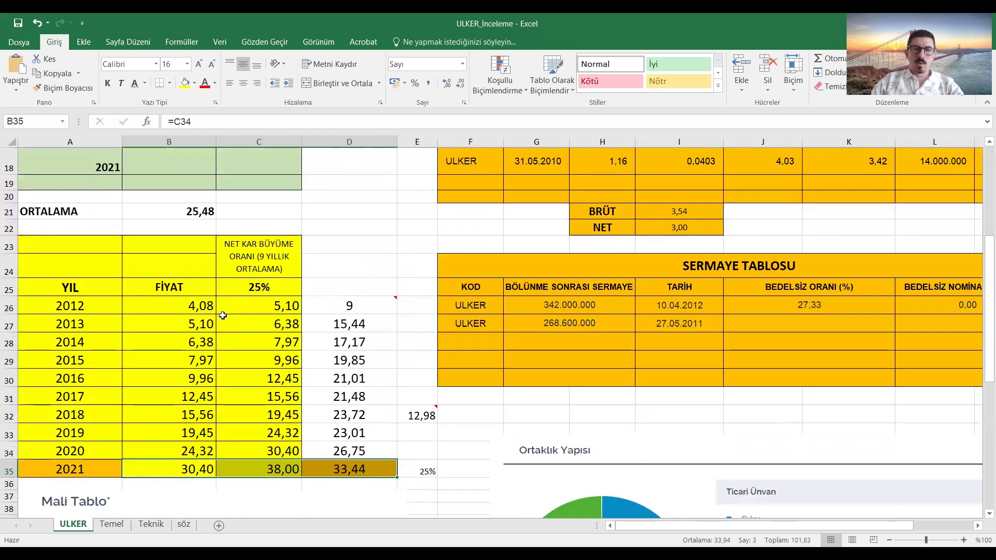
scroll(409, 411, down, 3)
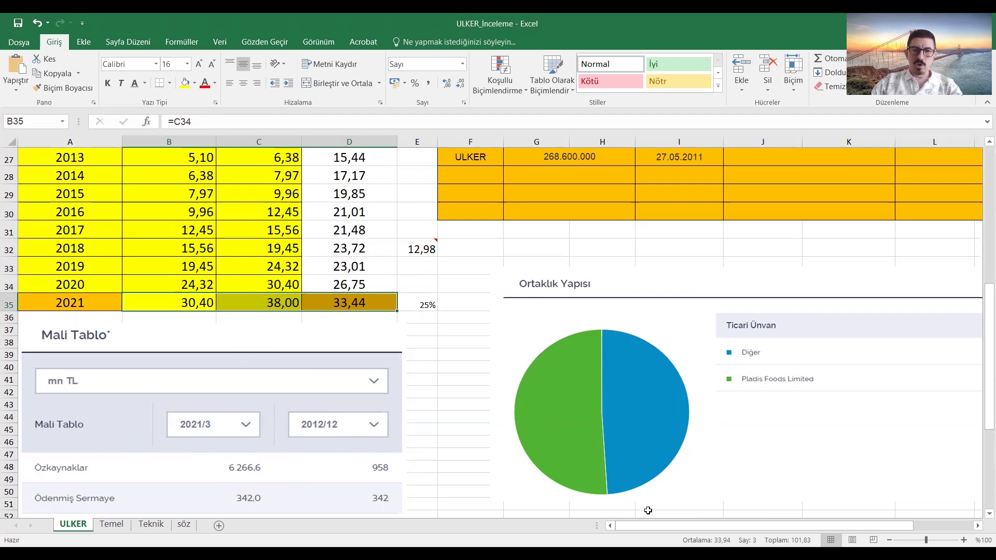
drag(648, 530, 890, 360)
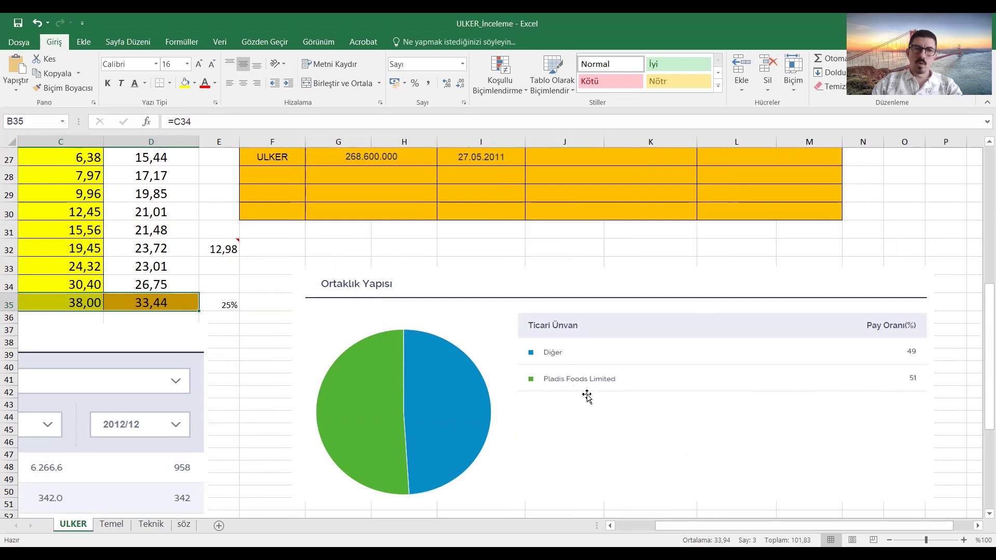
Review the equity projection table's PD/DD heading and growth rate, and compare its 2021/3 equity with the Mali Tablo.
scroll(578, 369, down, 5)
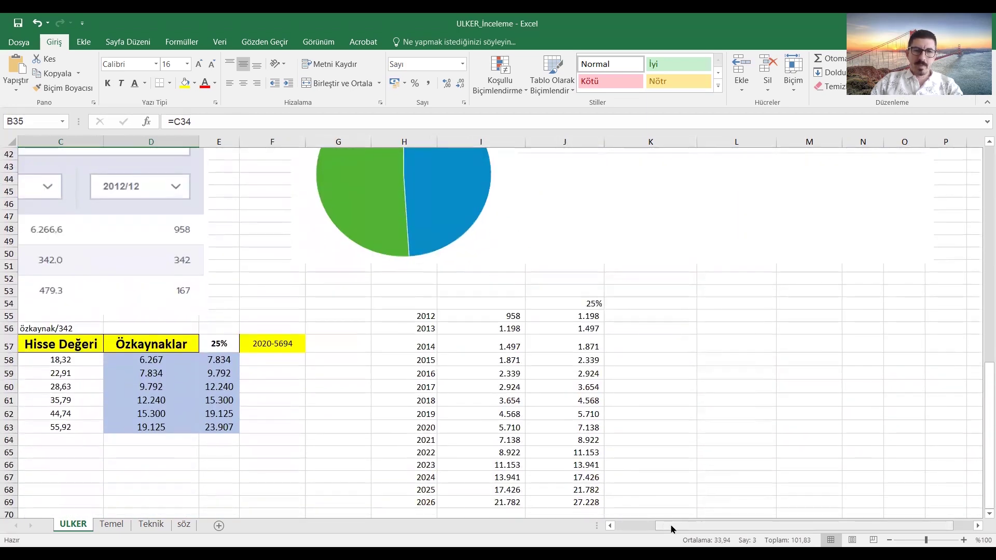
drag(672, 529, 632, 529)
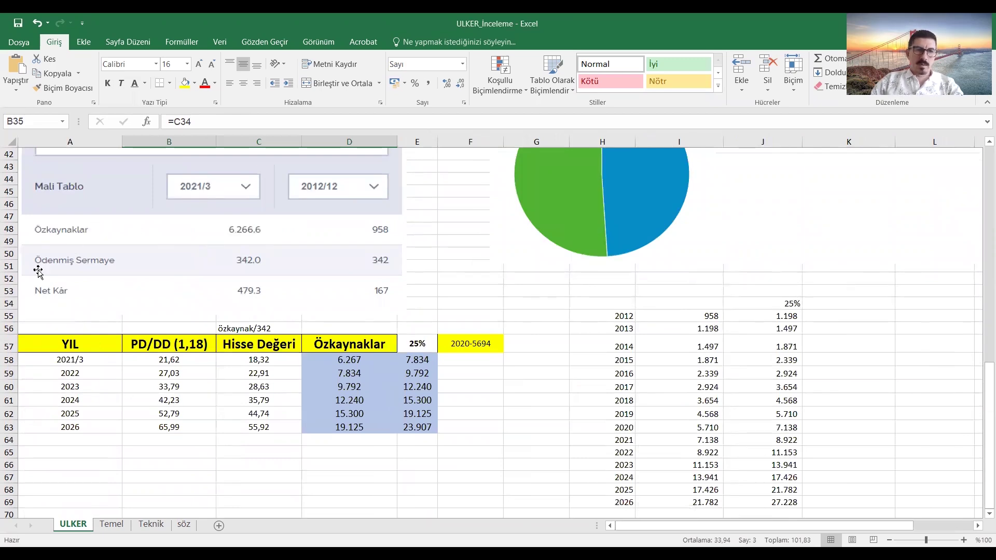
click(186, 347)
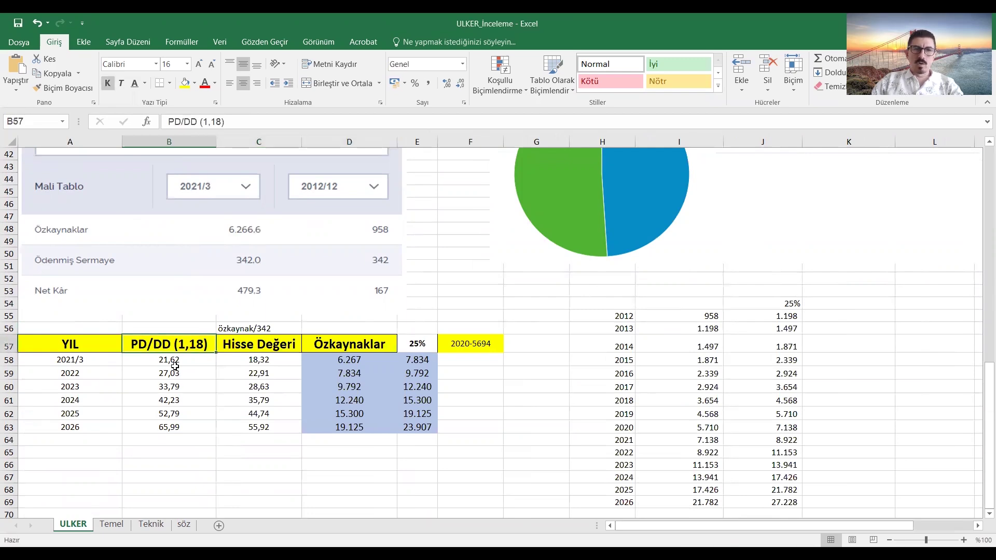
click(423, 344)
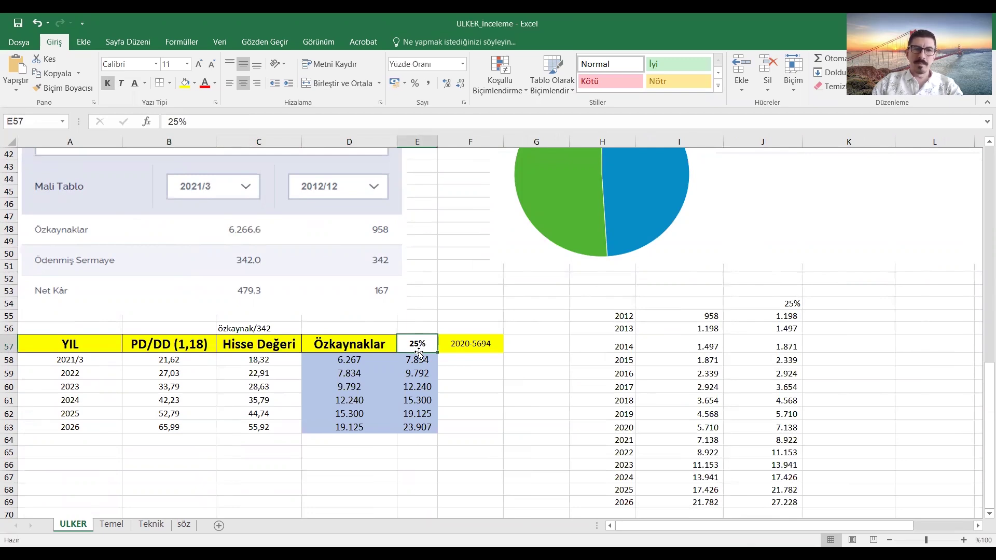
click(362, 361)
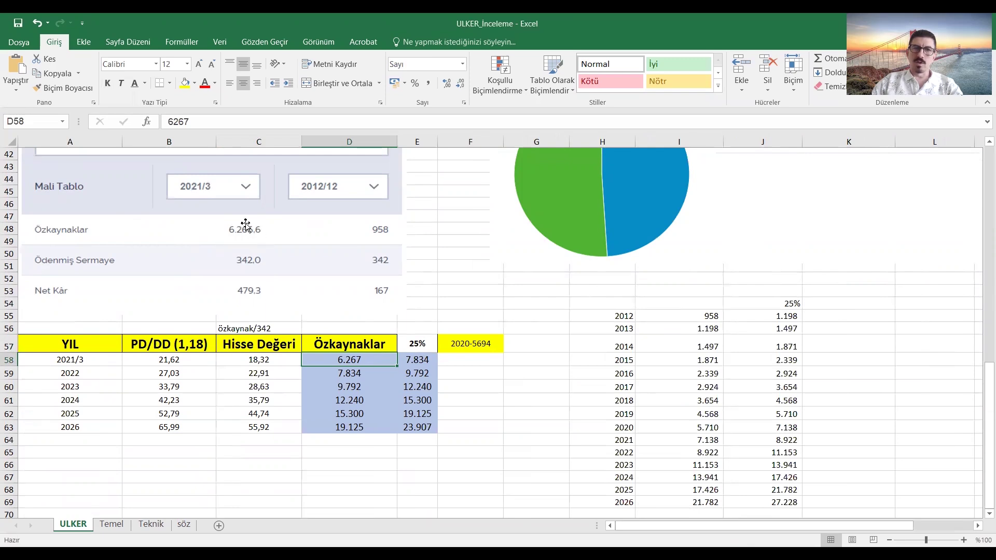
Inspect the 25% growth formula in the equity table and compare the Özkaynaklar values for 2021/3 and 2026.
click(426, 361)
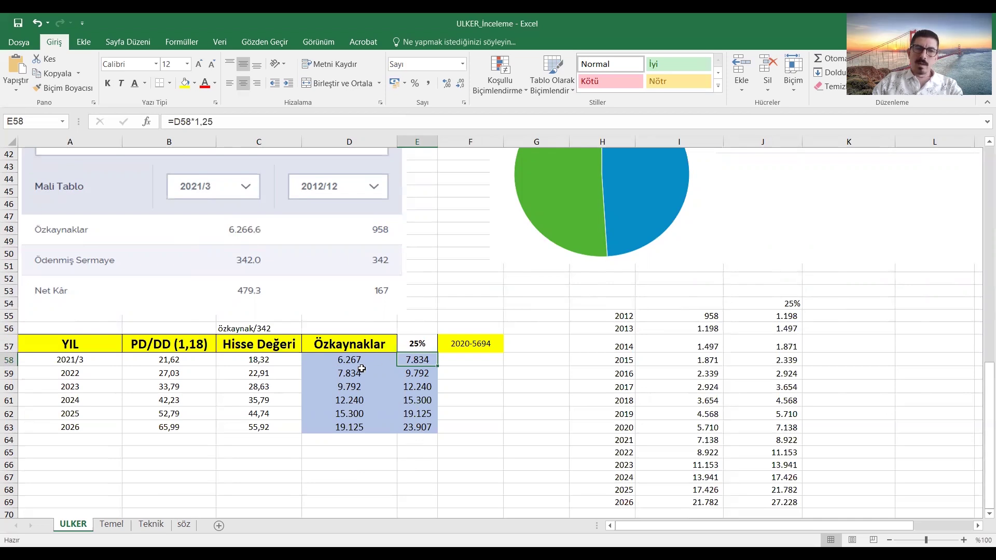
key(shift+Tab)
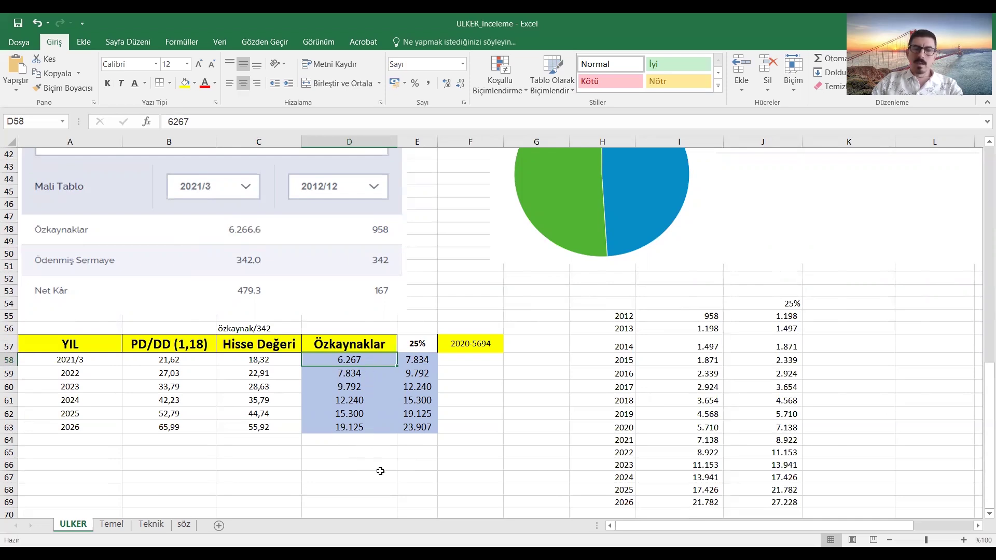
ctrl+click(369, 428)
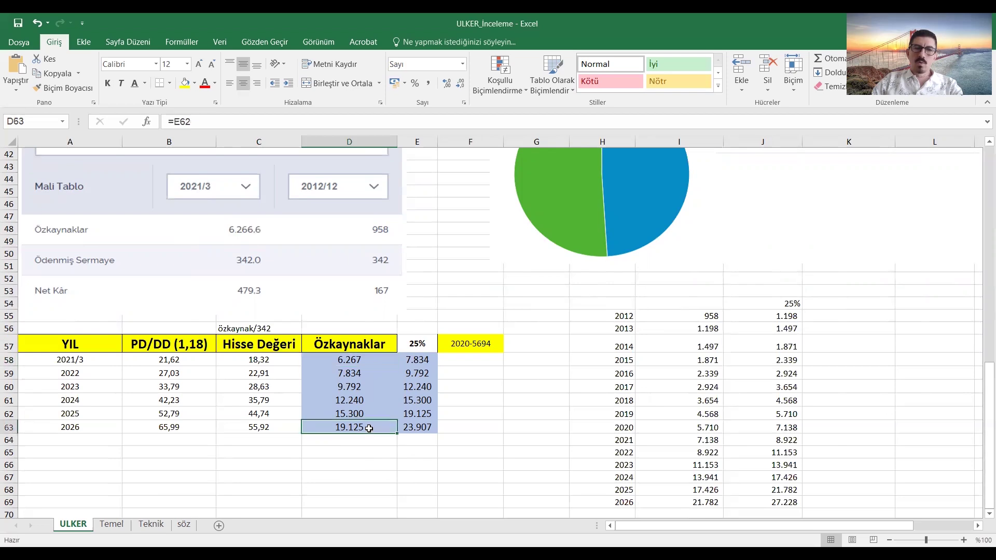
click(419, 430)
drag(340, 430, 417, 433)
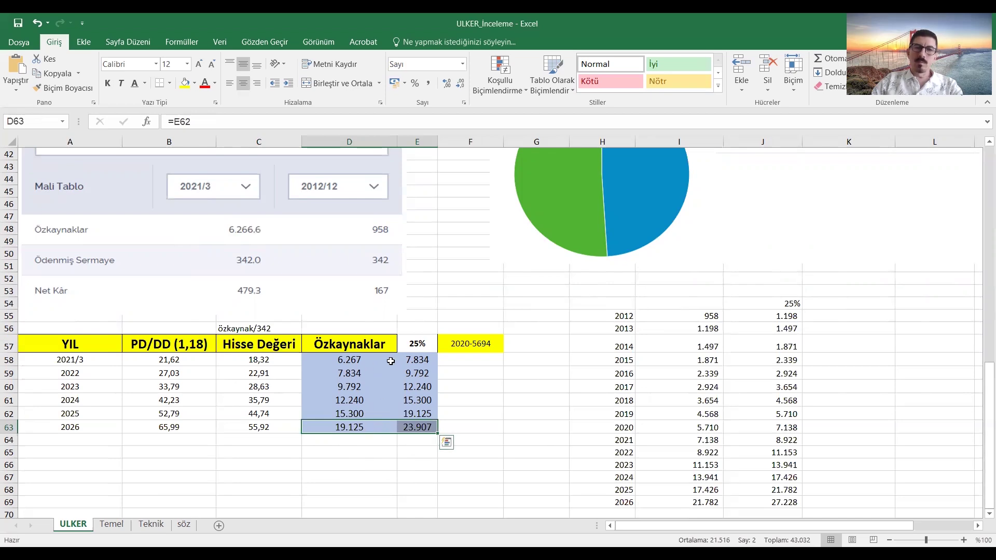
click(364, 360)
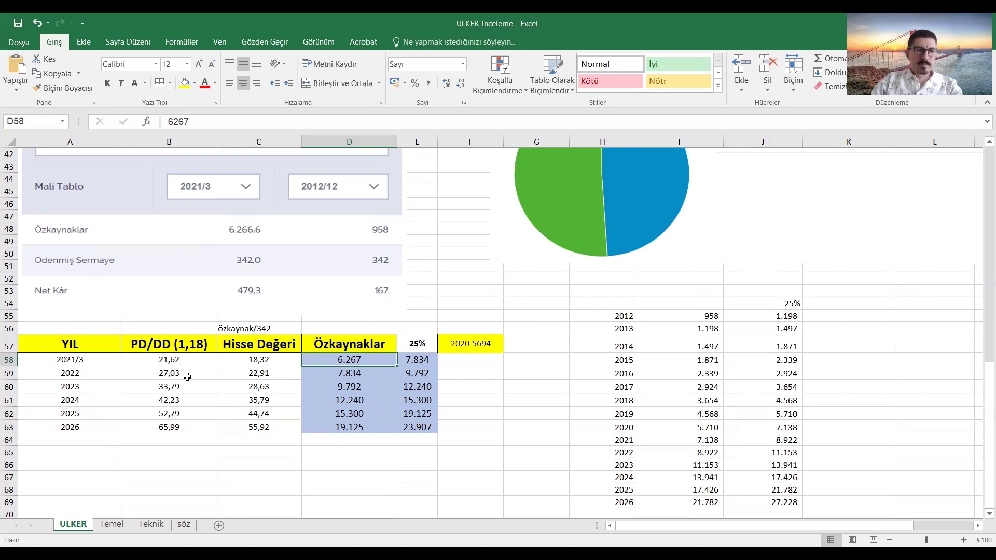
Inspect the 2021/3 Hisse Değeri formula and the PD/DD (1,18) formulas for each year from 2021/3 to 2026.
click(280, 362)
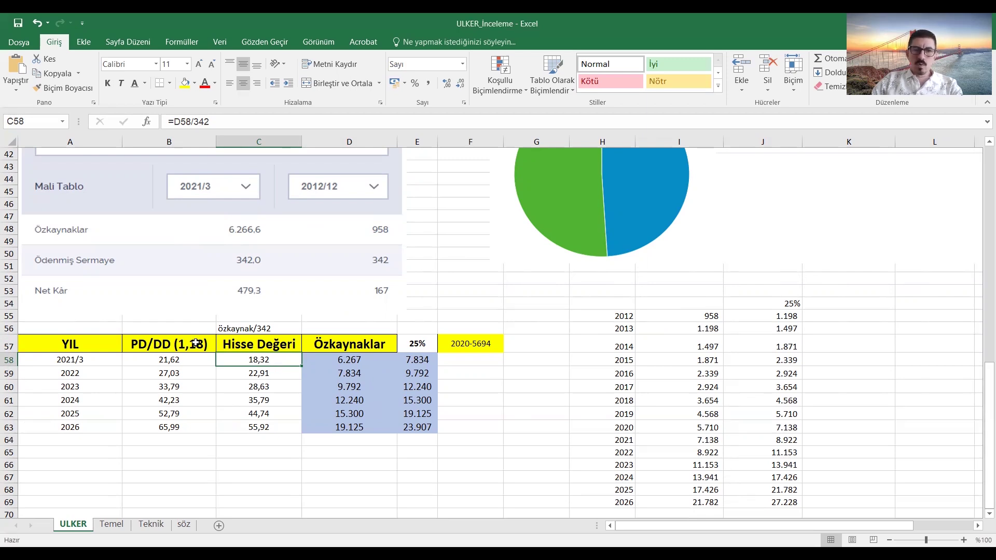
click(173, 363)
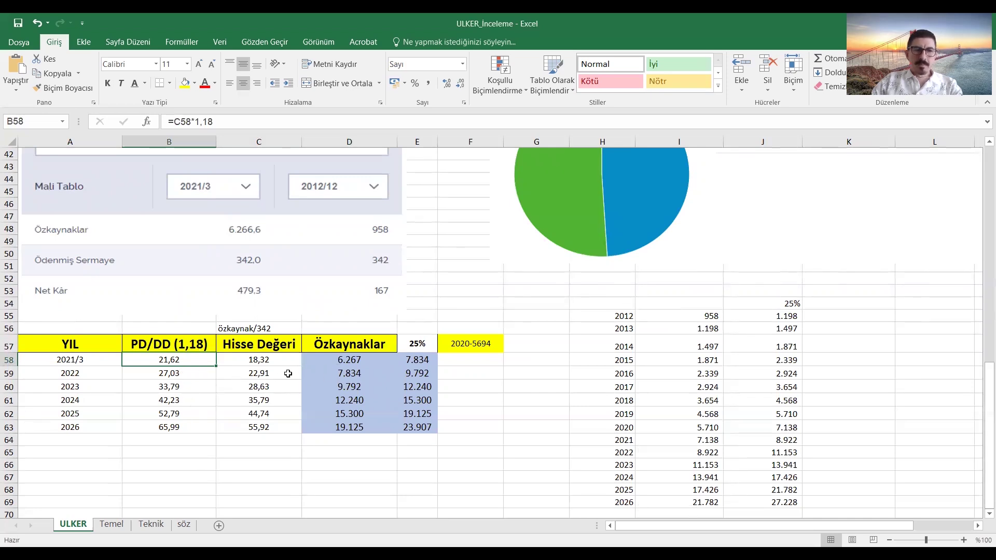
click(193, 375)
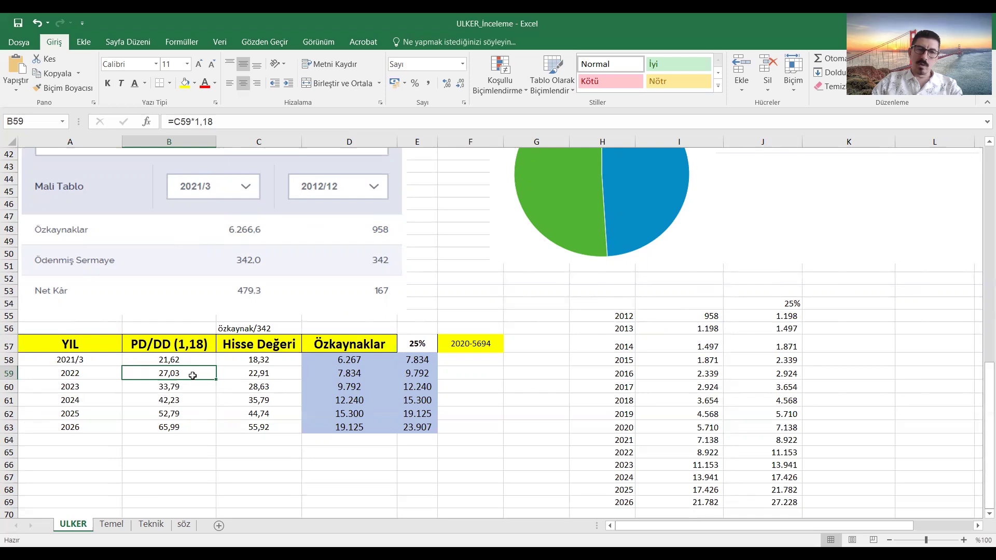
click(198, 392)
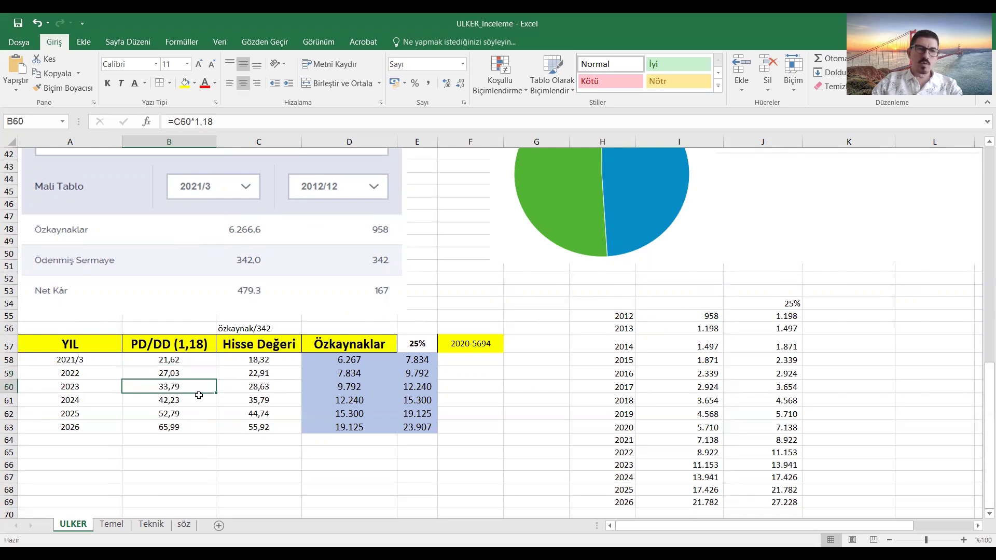
click(198, 403)
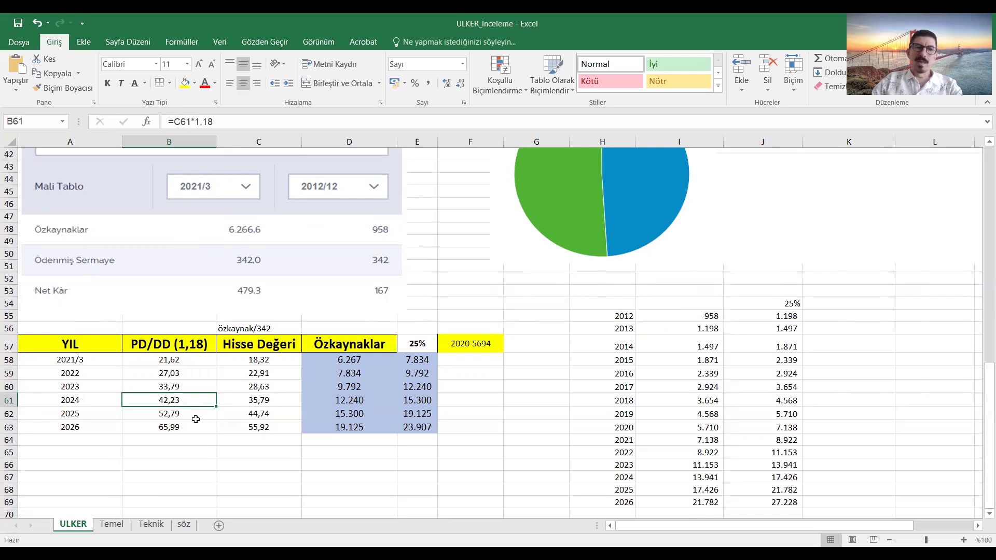
click(195, 416)
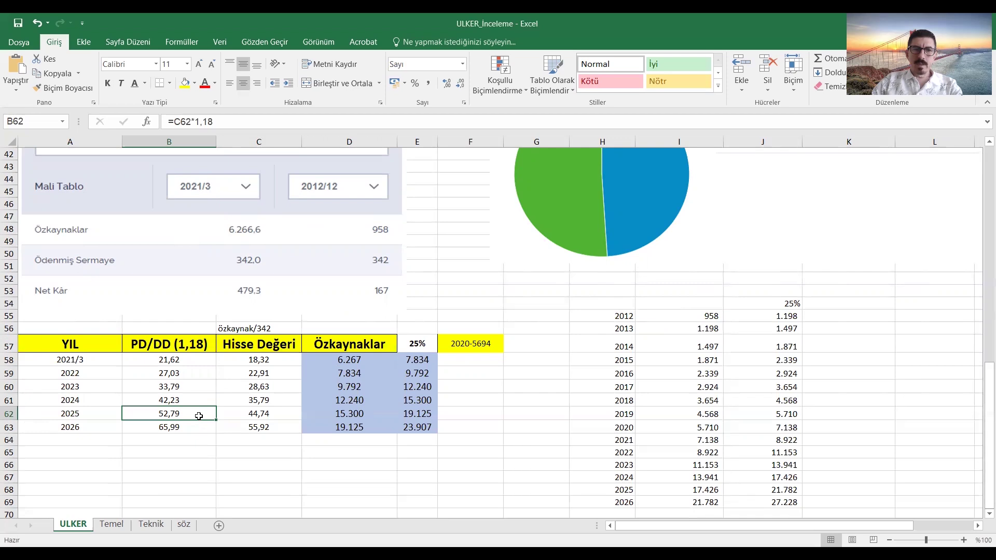
click(191, 429)
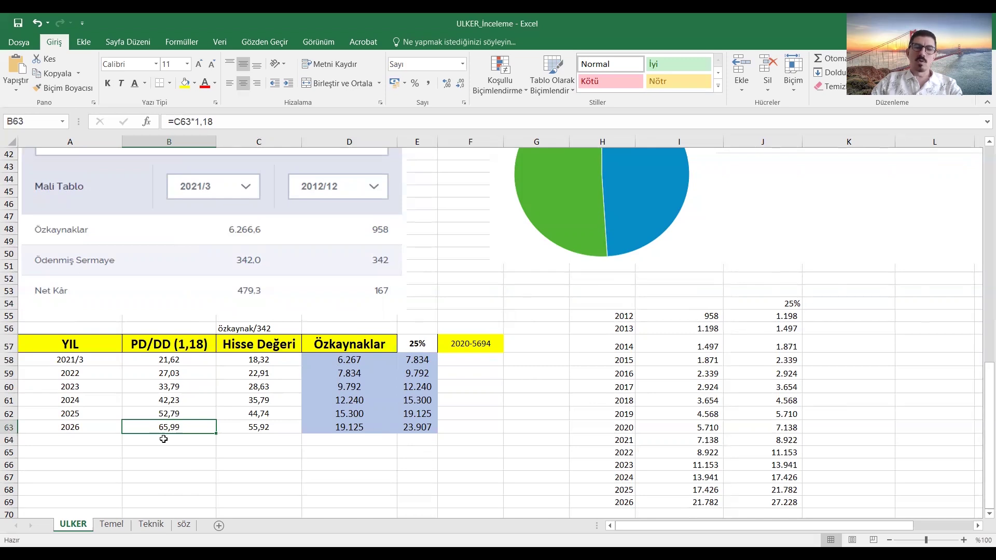
Compare the projected PD/DD (1,18) share prices and Hisse Değeri values between 2021/3 and 2026.
click(187, 366)
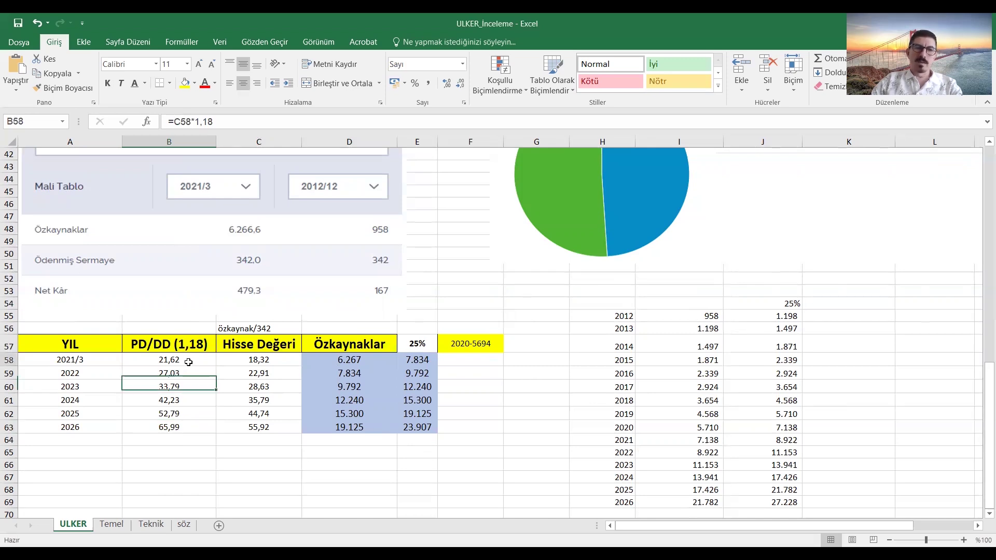
click(186, 426)
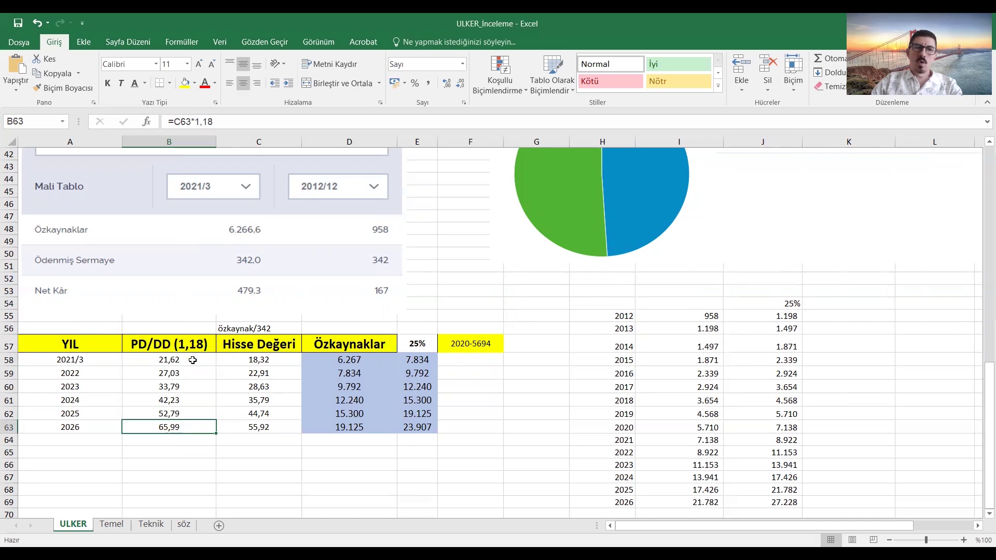
drag(193, 362, 195, 429)
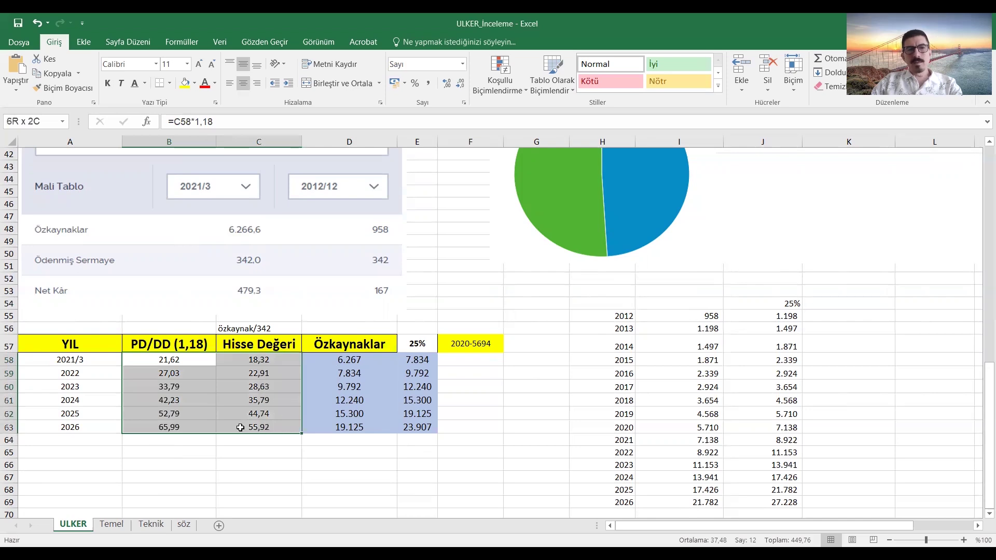
click(159, 361)
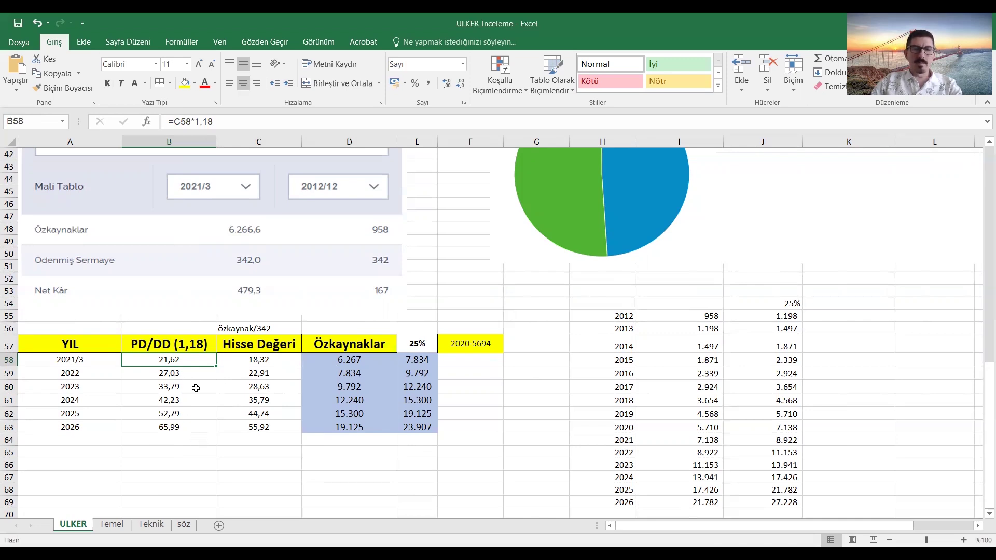
click(192, 432)
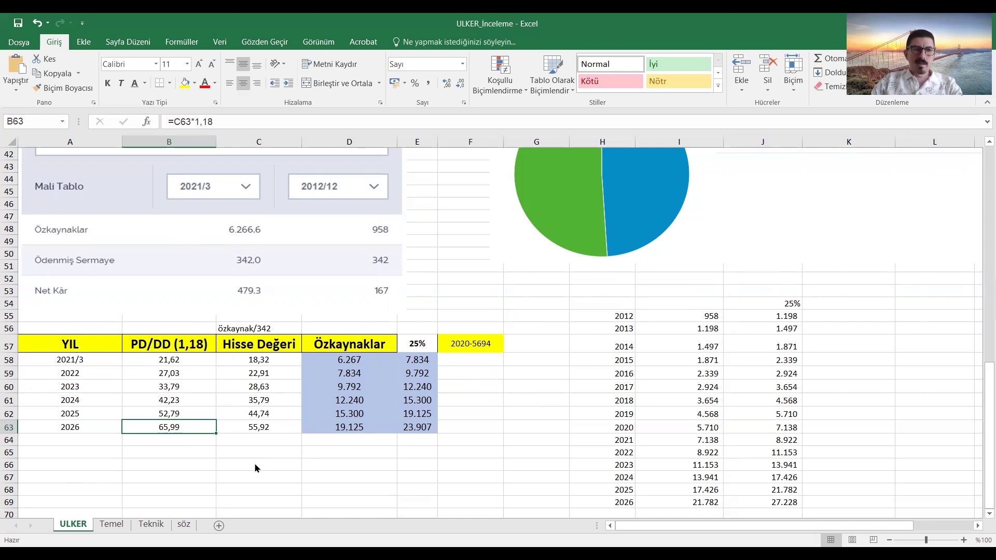
On the Temel sheet, examine the radar chart, the Verimlilik notes, and the total asset and total debt charts.
click(116, 526)
click(112, 525)
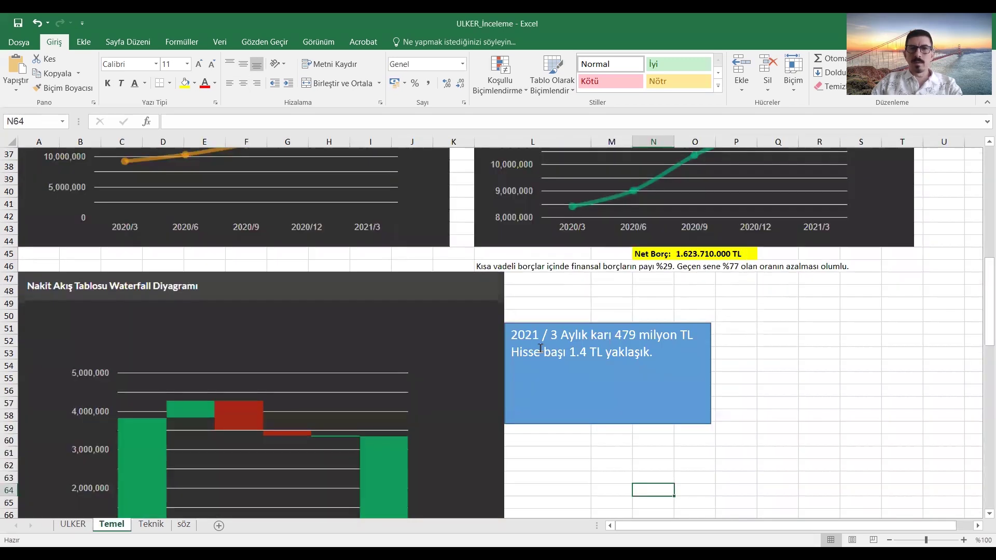
scroll(523, 352, up, 12)
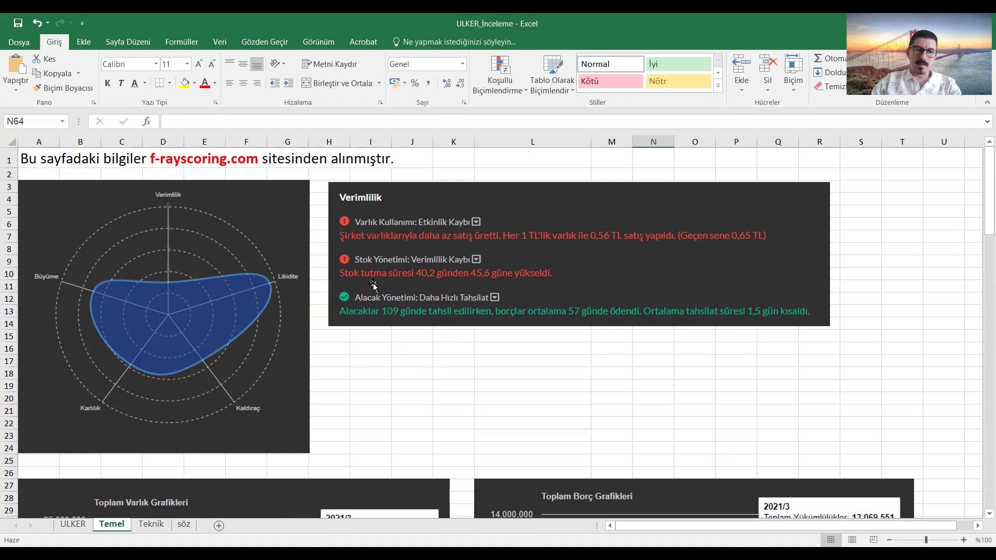
scroll(376, 307, down, 5)
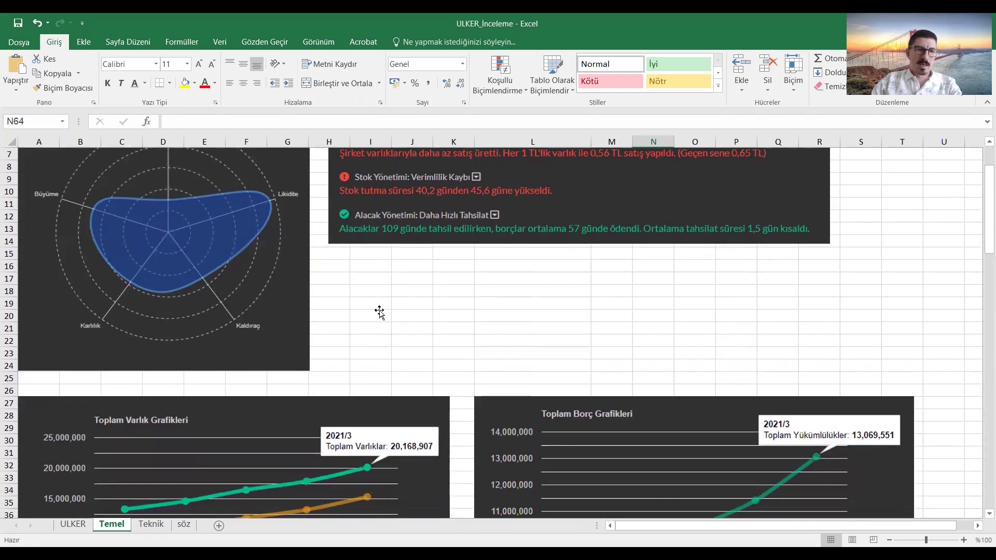
scroll(377, 312, down, 3)
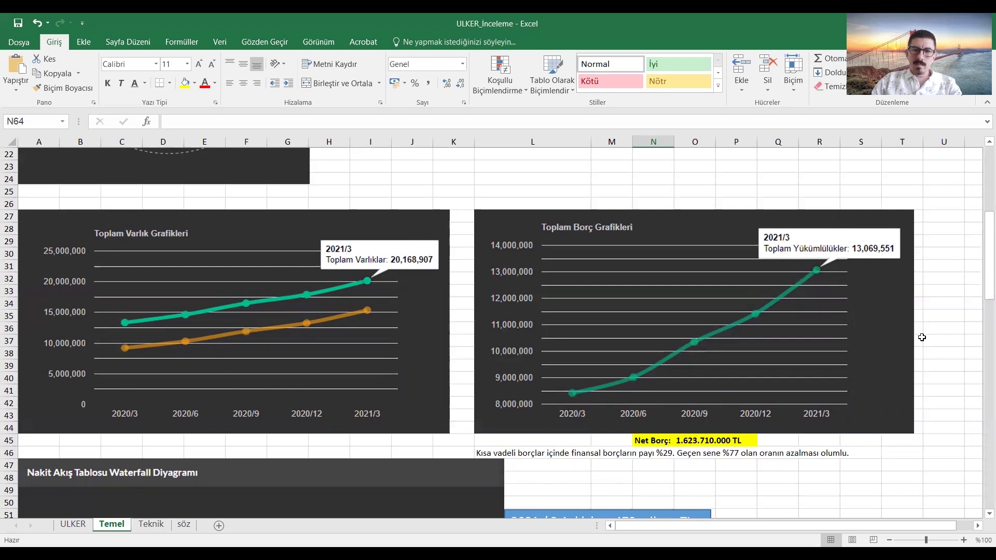
scroll(922, 338, down, 1)
scroll(750, 389, down, 1)
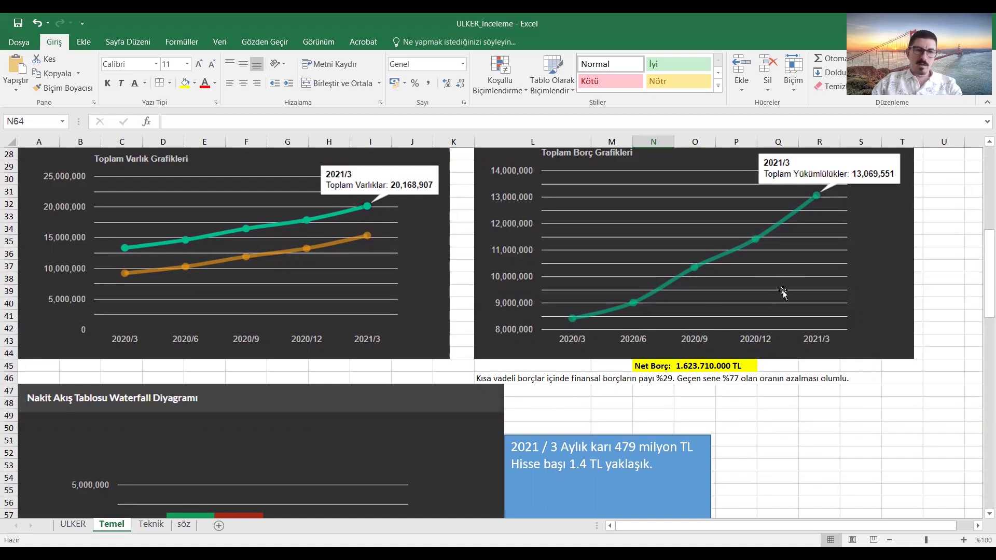
Examine the Net Borç note, the Nakit Akış waterfall diagram and the 2021/3 profit note on the Temel sheet.
scroll(783, 294, down, 3)
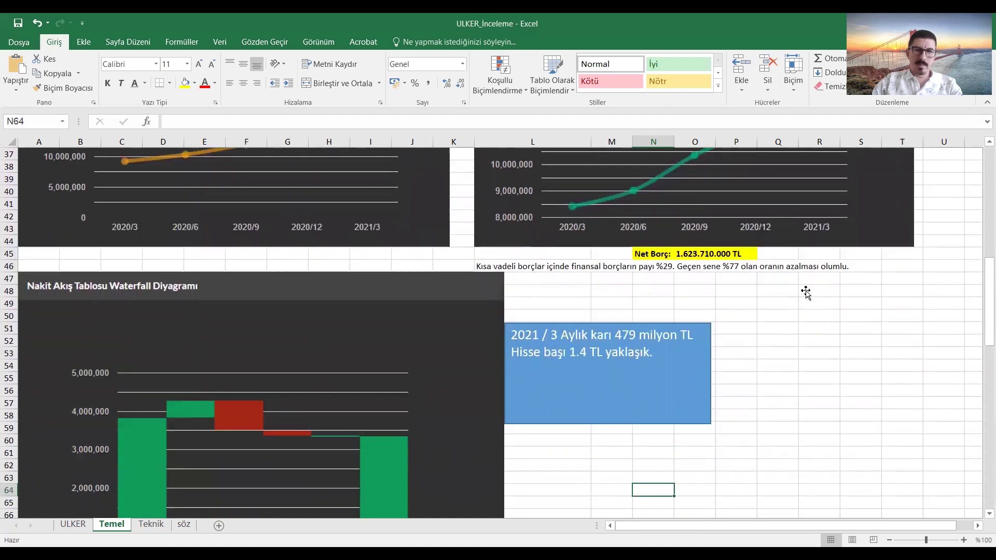
scroll(806, 293, down, 1)
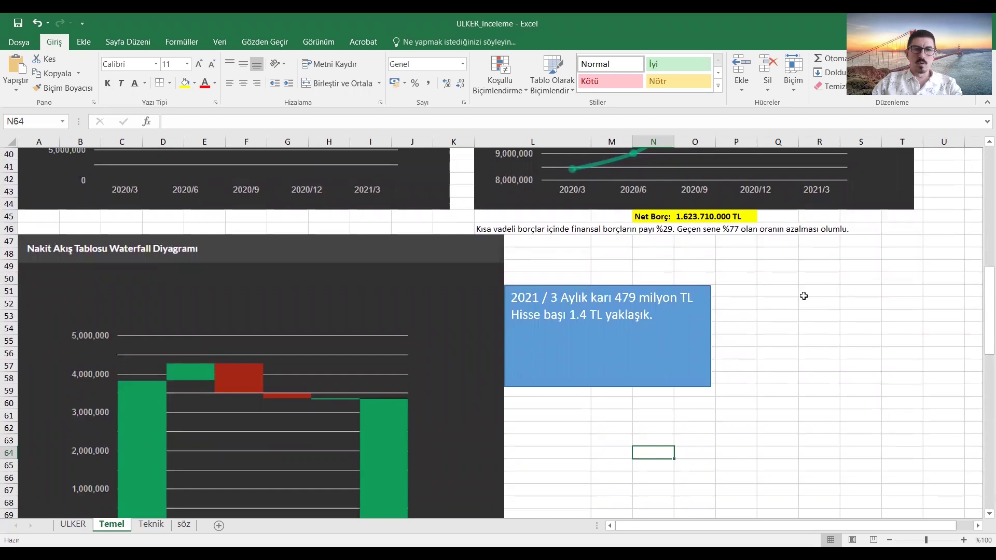
scroll(804, 296, down, 1)
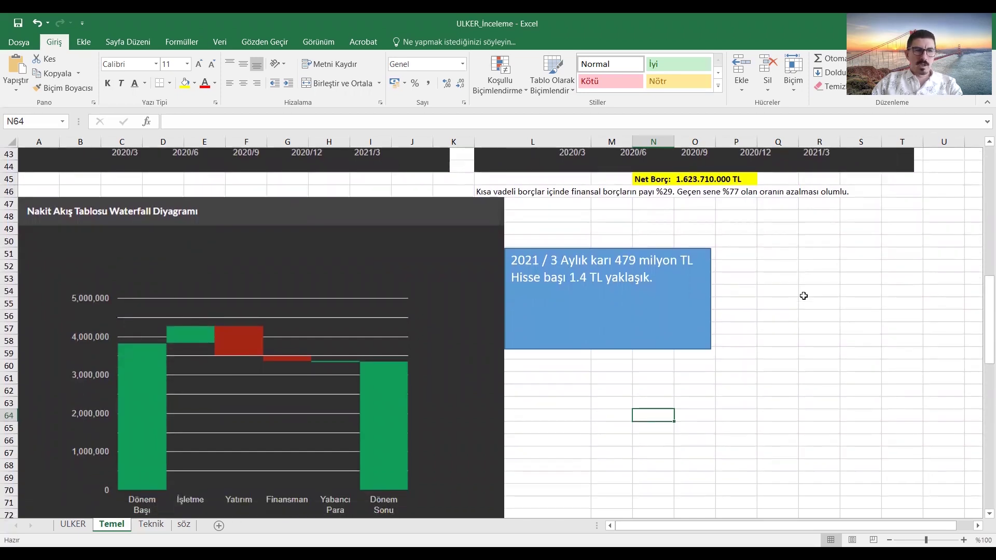
scroll(804, 296, down, 1)
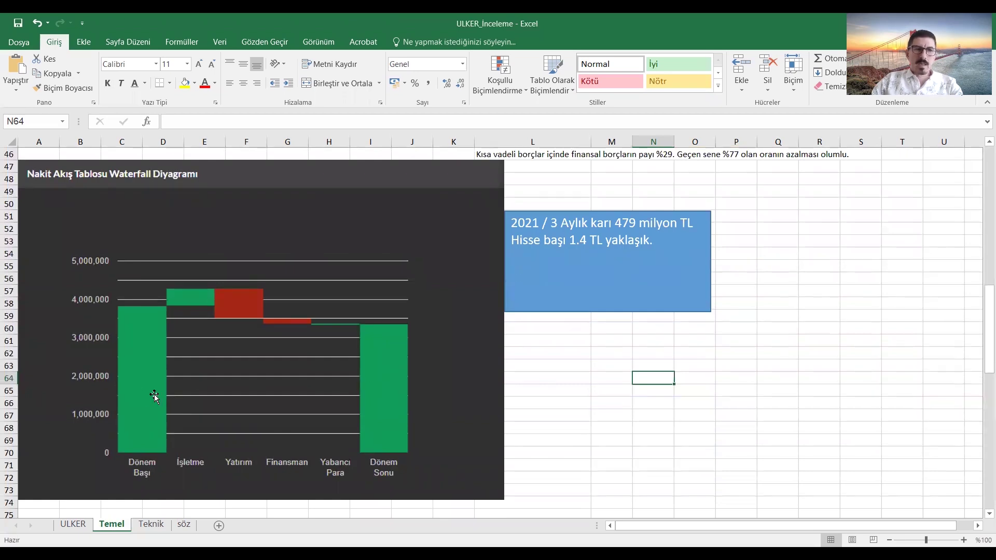
scroll(240, 353, down, 1)
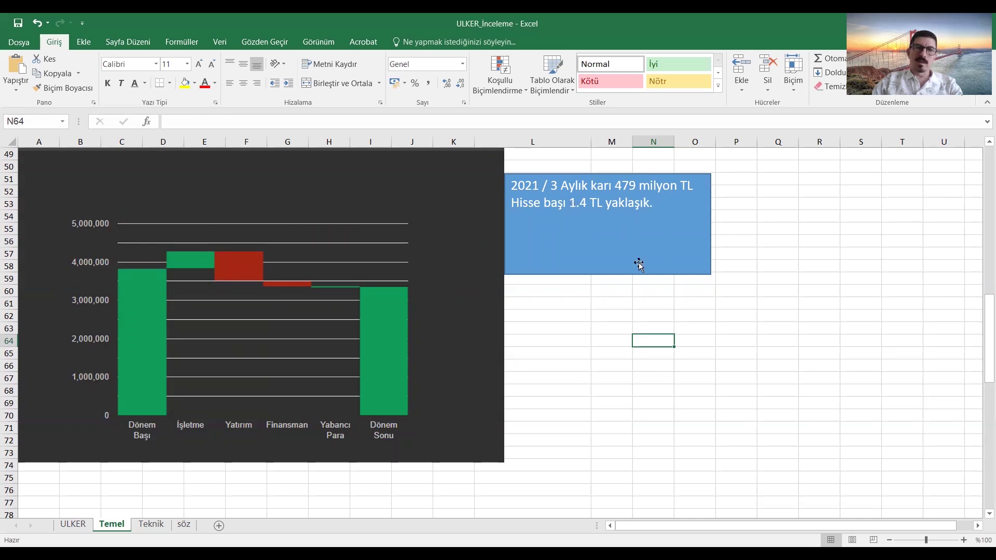
scroll(586, 284, down, 2)
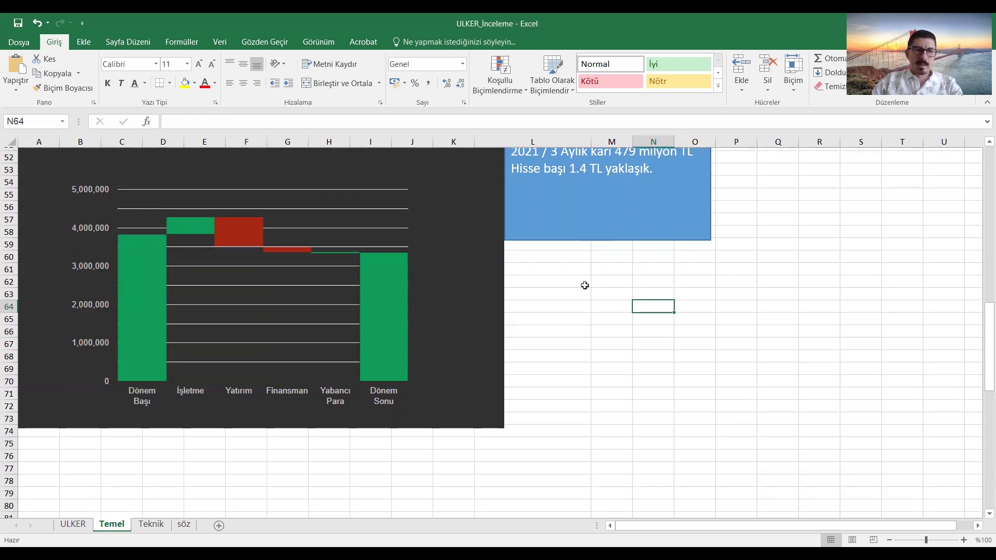
scroll(569, 295, up, 2)
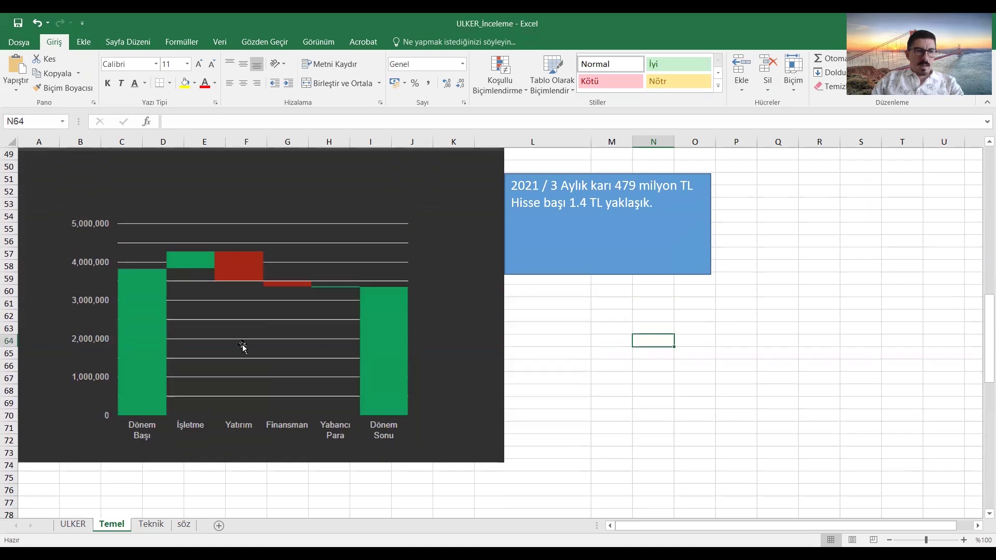
On the Teknik sheet, examine the monthly ULKER price chart, its average-price note, and the MACD and Stoch RSI indicators.
click(153, 525)
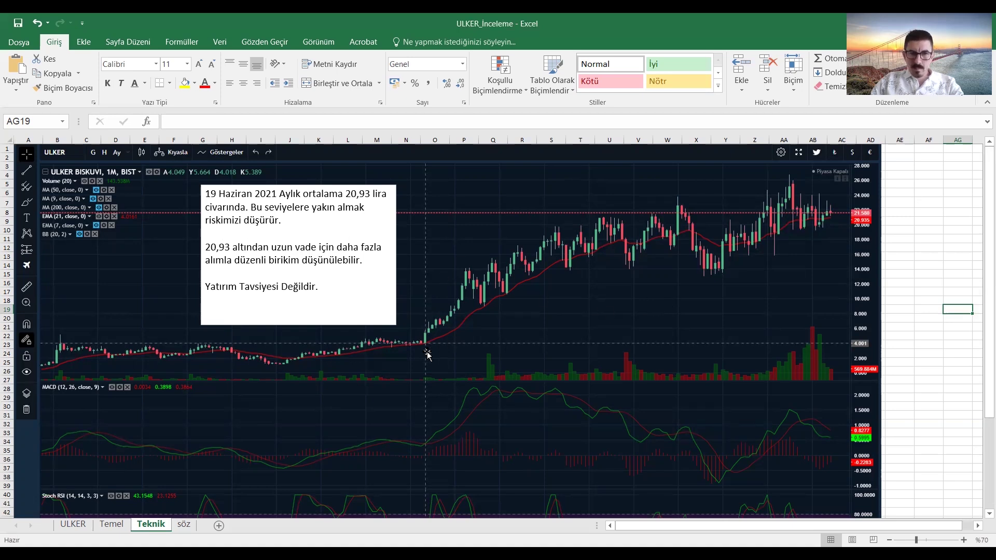
scroll(448, 354, down, 1)
scroll(447, 354, down, 2)
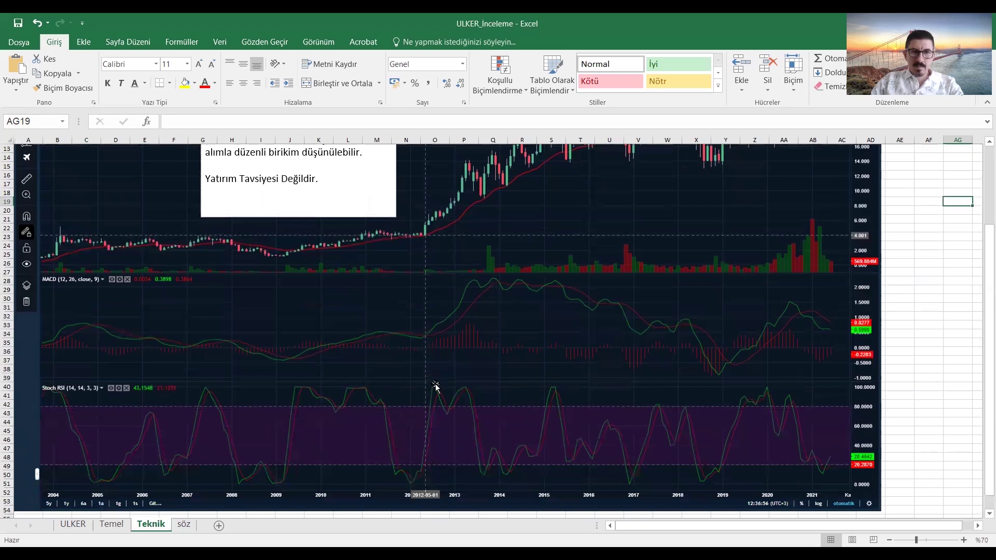
scroll(436, 389, down, 4)
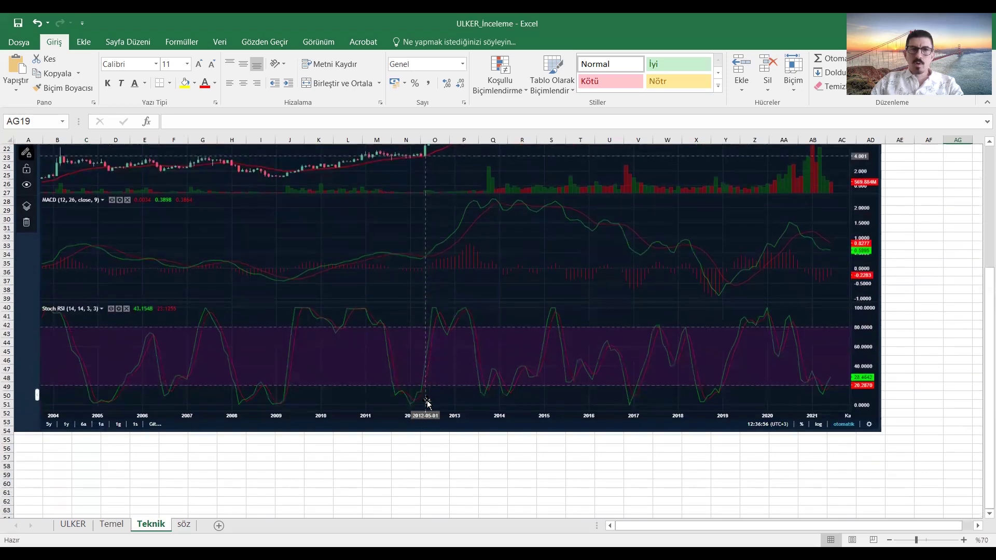
scroll(428, 405, up, 2)
scroll(434, 384, up, 2)
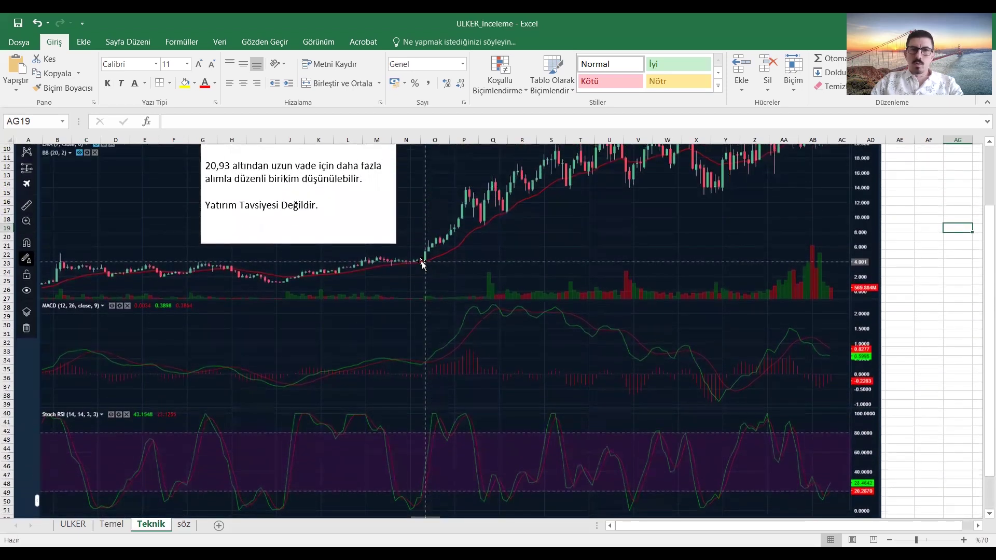
scroll(427, 289, up, 3)
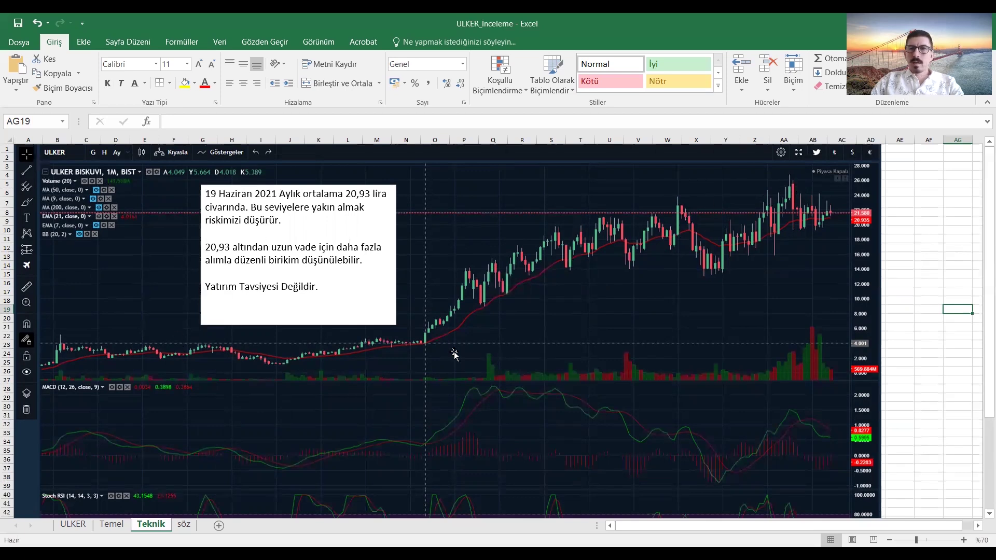
Open the söz sheet and read the Peter Lynch investing quote.
click(185, 526)
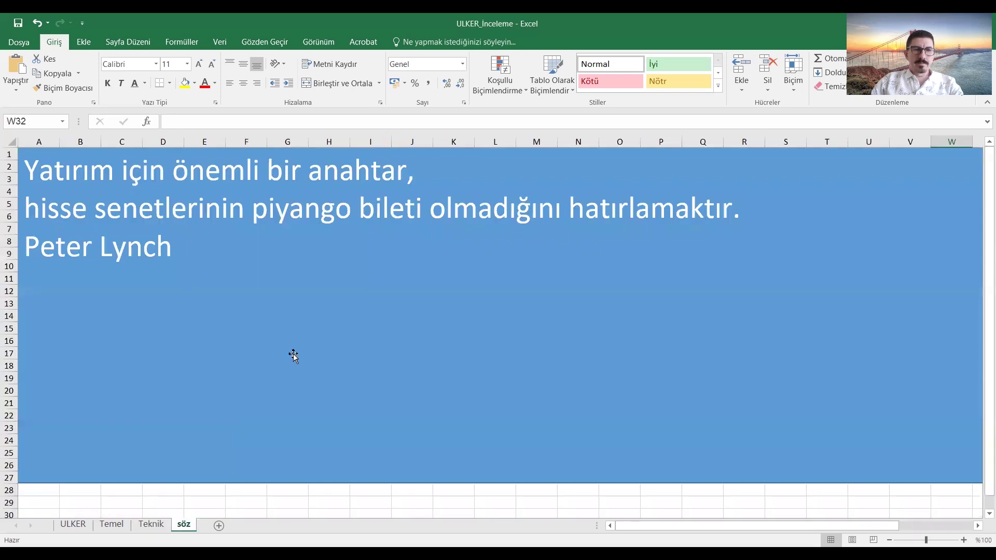